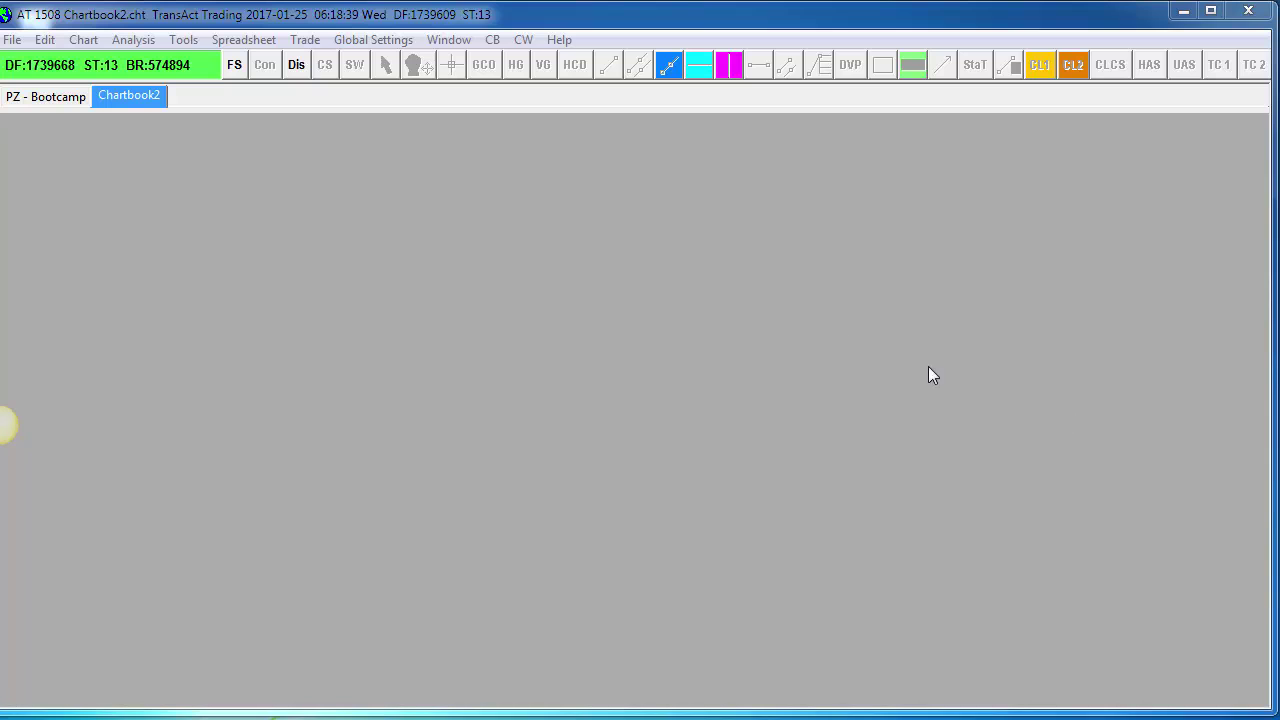
Find the CLH7 symbol and open a 5-minute intraday chart for it.
click(234, 65)
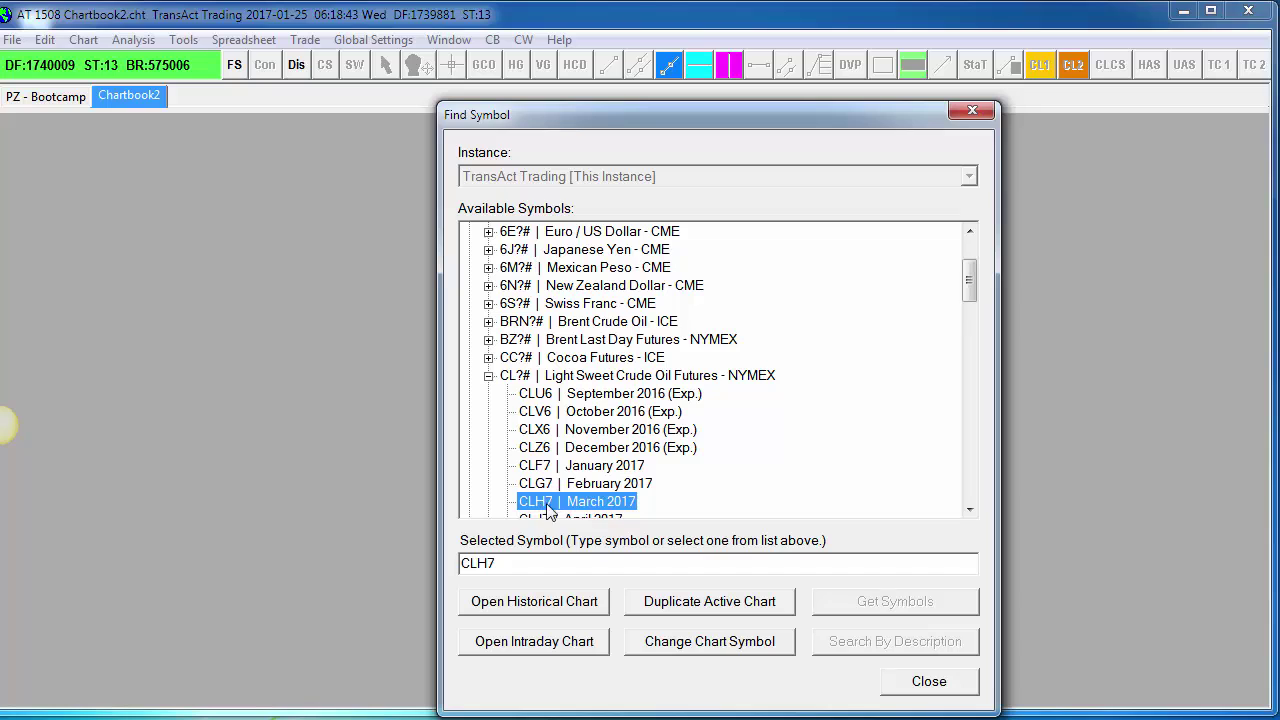
click(530, 645)
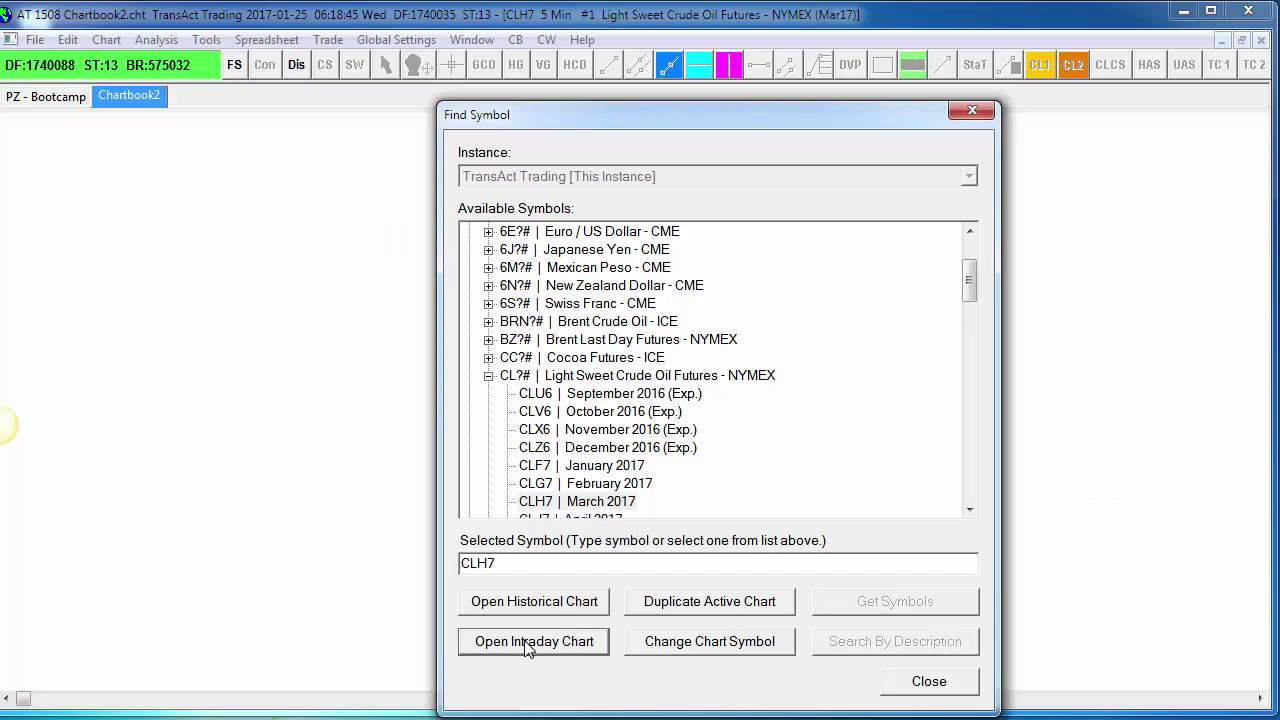
double_click(970, 510)
Open a 5-minute CLJ7 (April 2017) chart, close the finder, and check both chart windows.
click(540, 484)
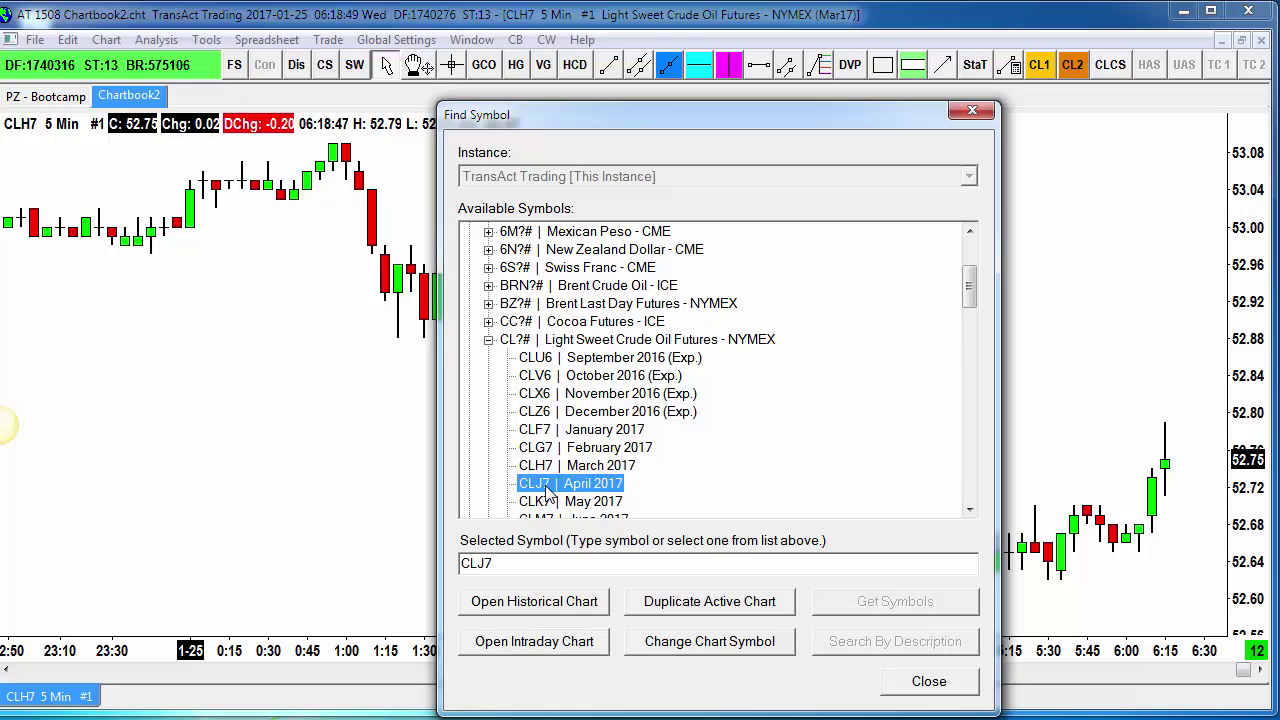
click(538, 645)
click(940, 682)
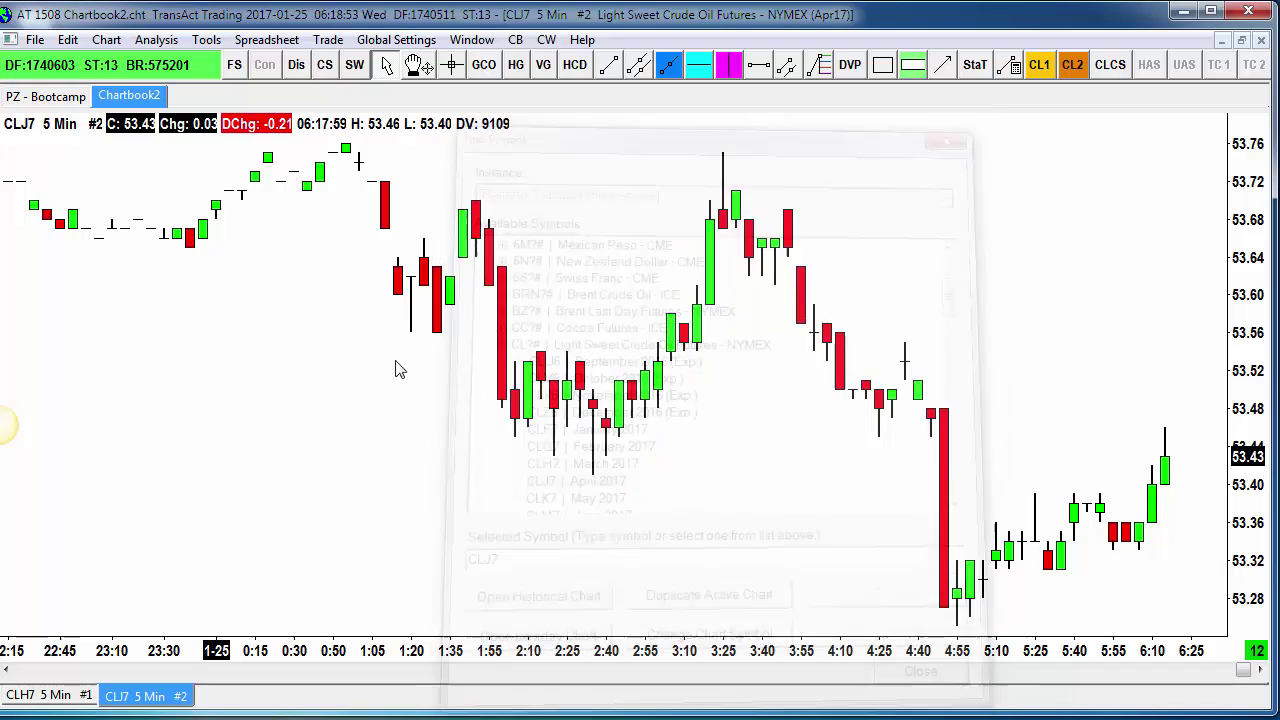
click(68, 705)
click(127, 705)
click(485, 40)
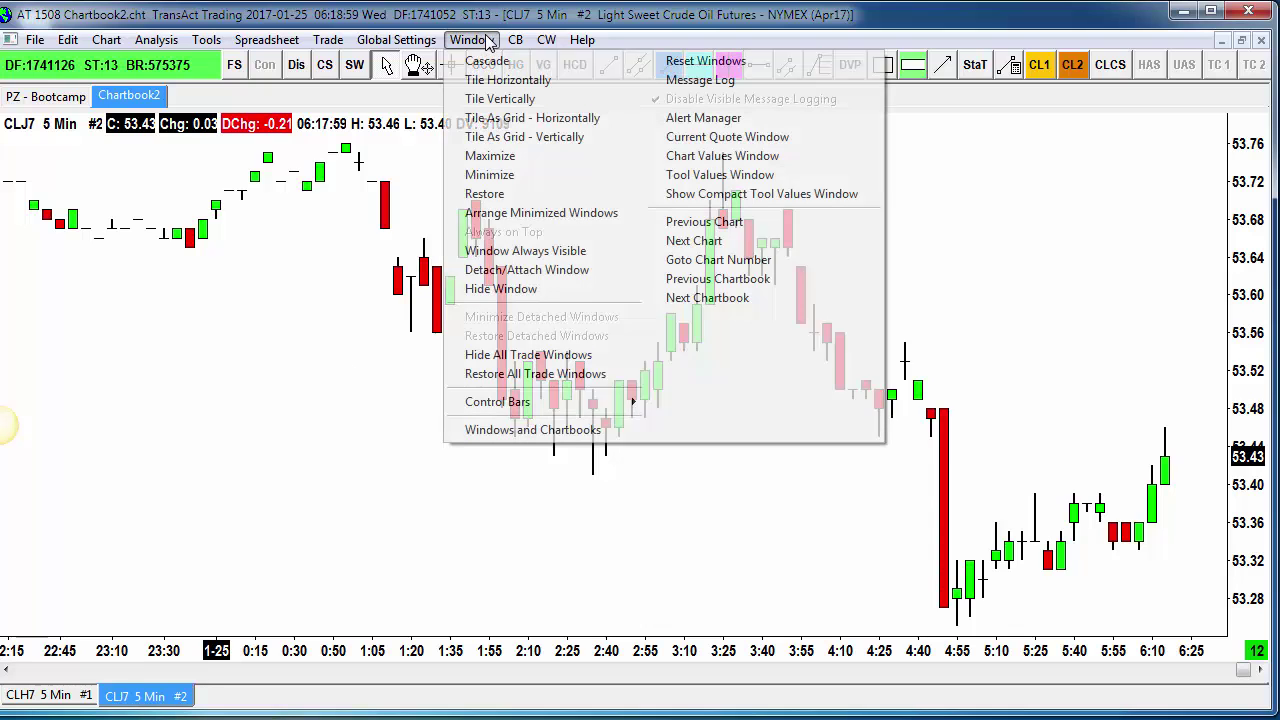
Tile the CLH7 and CLJ7 charts vertically and make CLH7 the active chart.
click(489, 100)
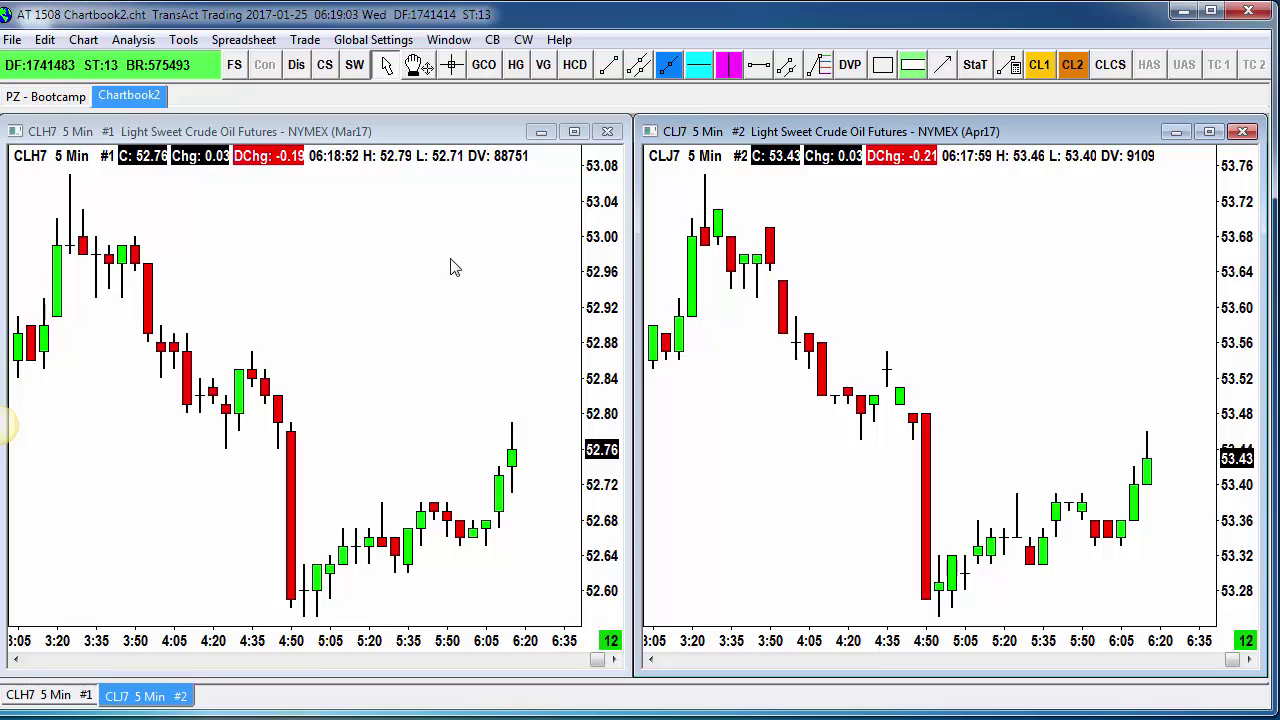
click(30, 175)
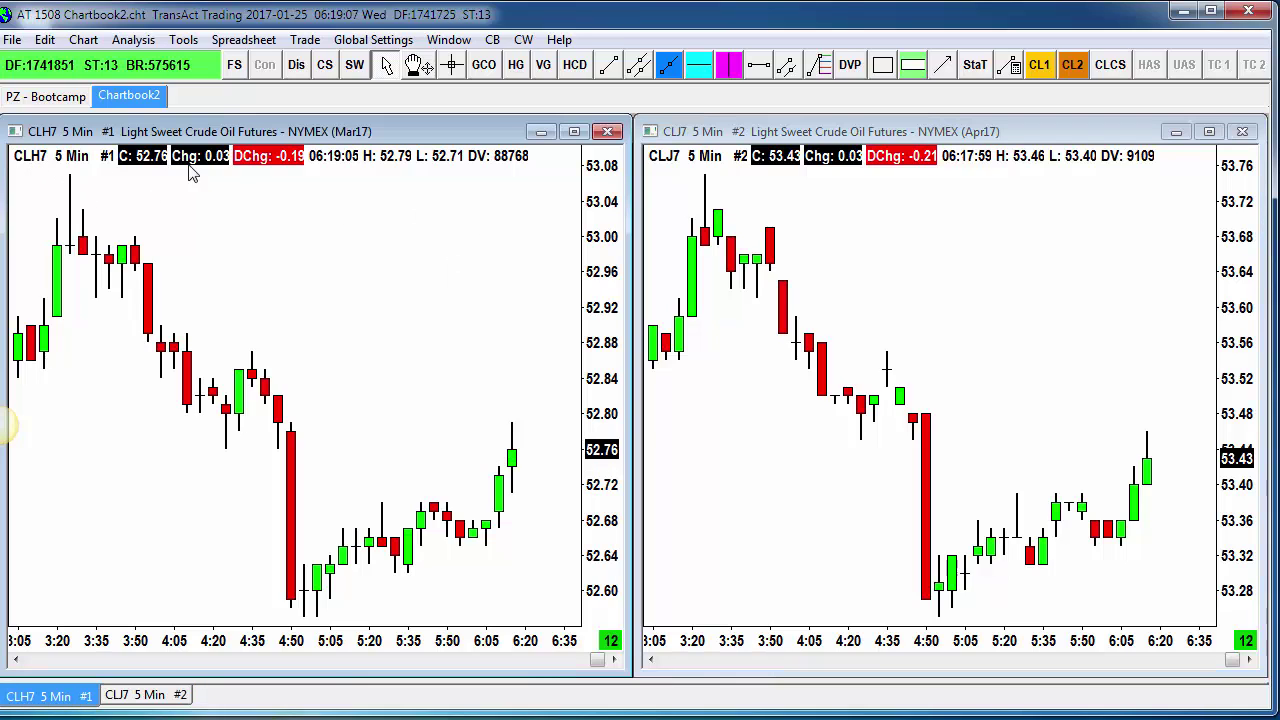
click(668, 192)
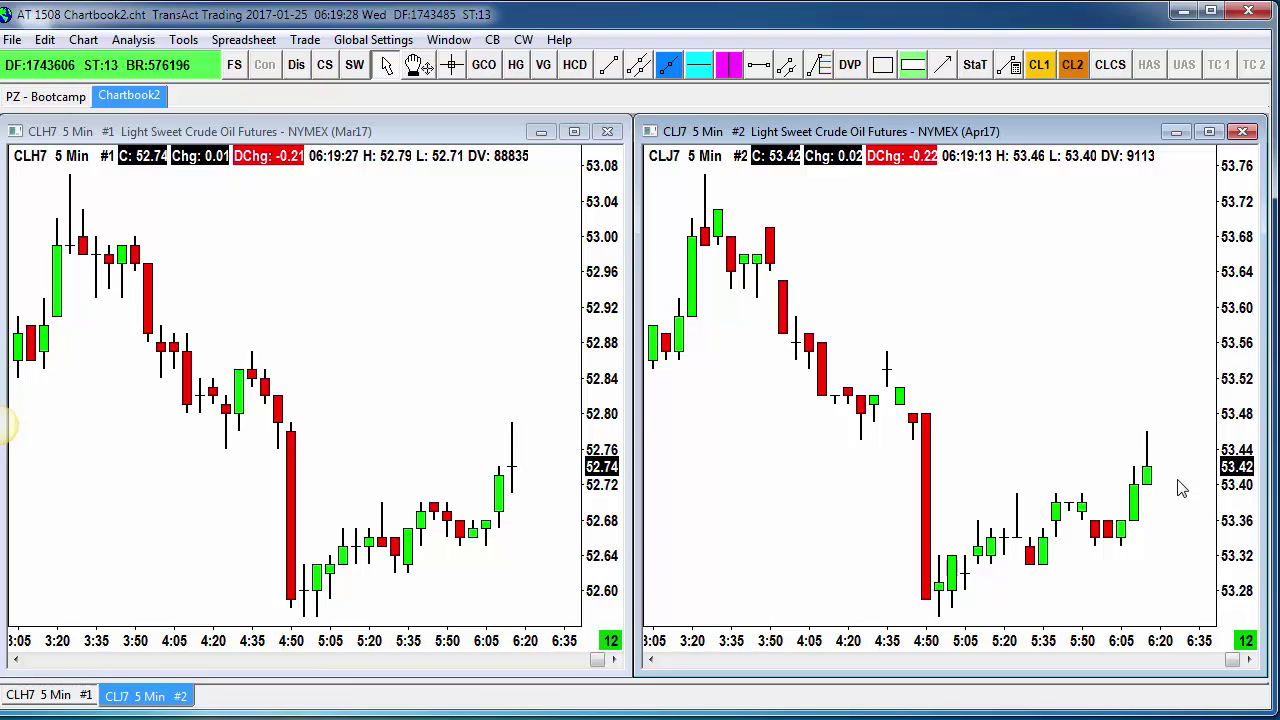
click(278, 262)
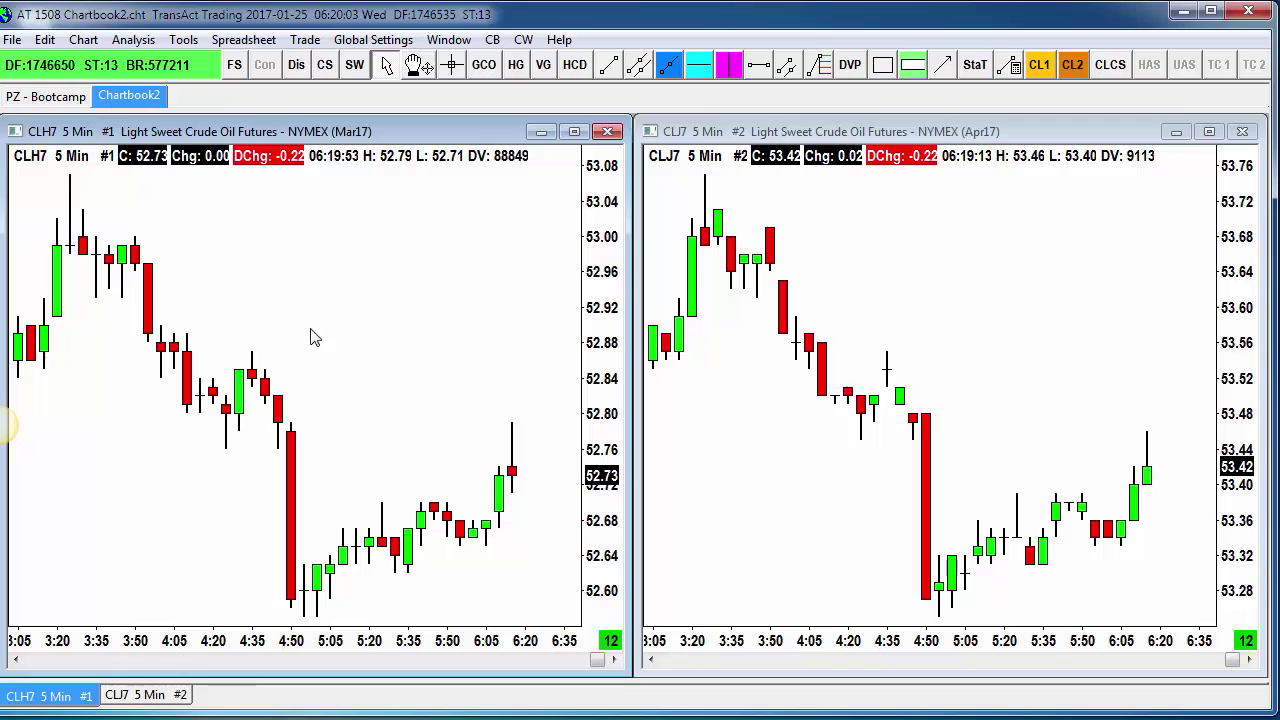
Add Difference (Single Line) from CLH7's Studies list and open its Settings.
right_click(272, 219)
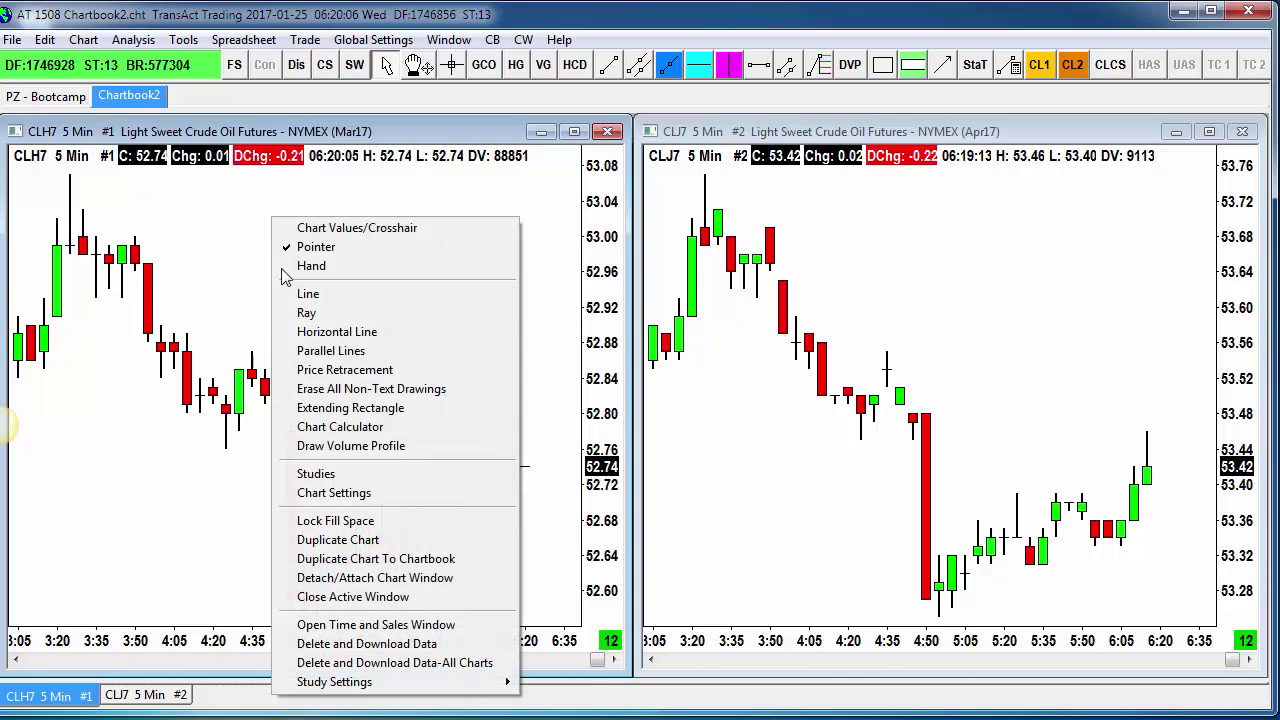
click(314, 476)
drag(528, 208, 526, 262)
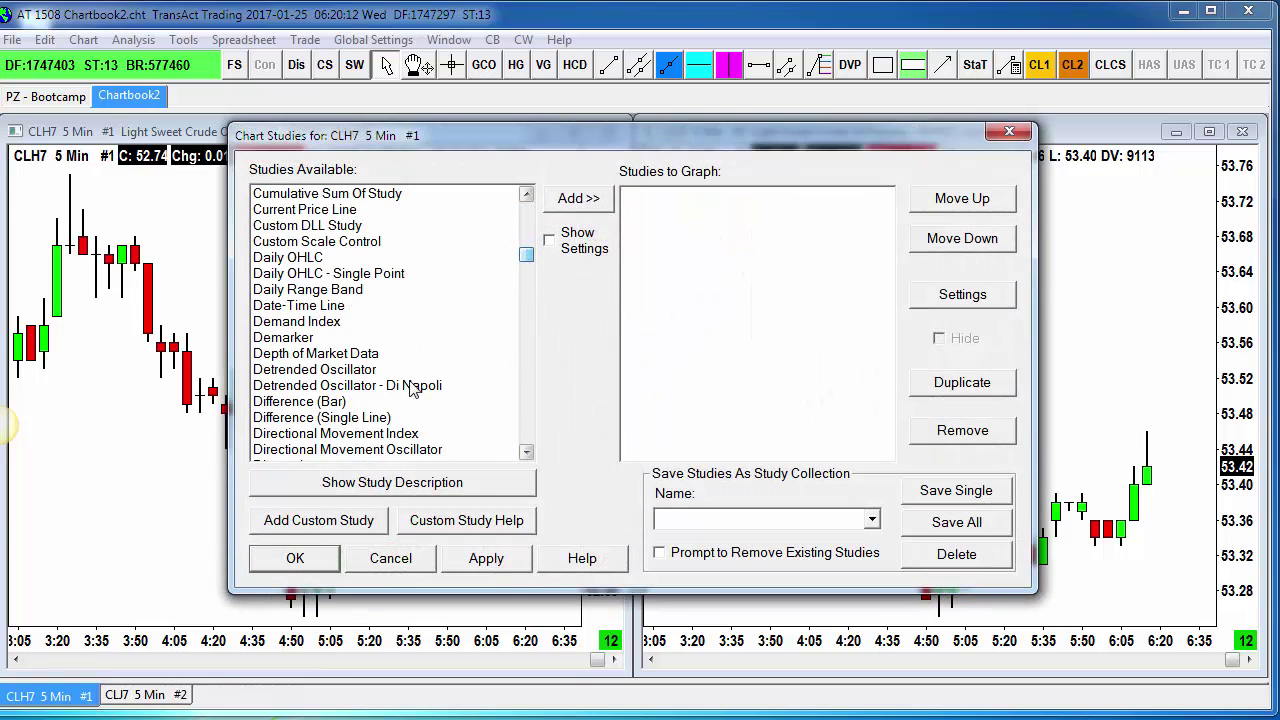
click(336, 420)
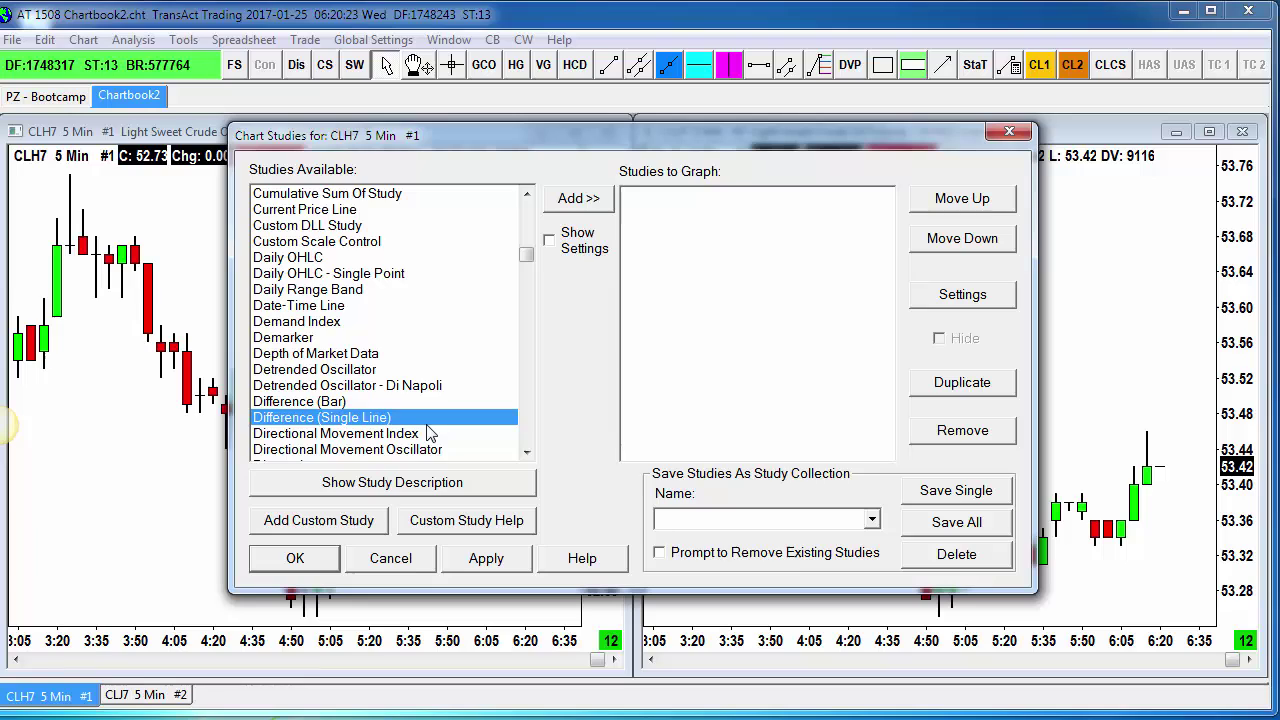
click(588, 200)
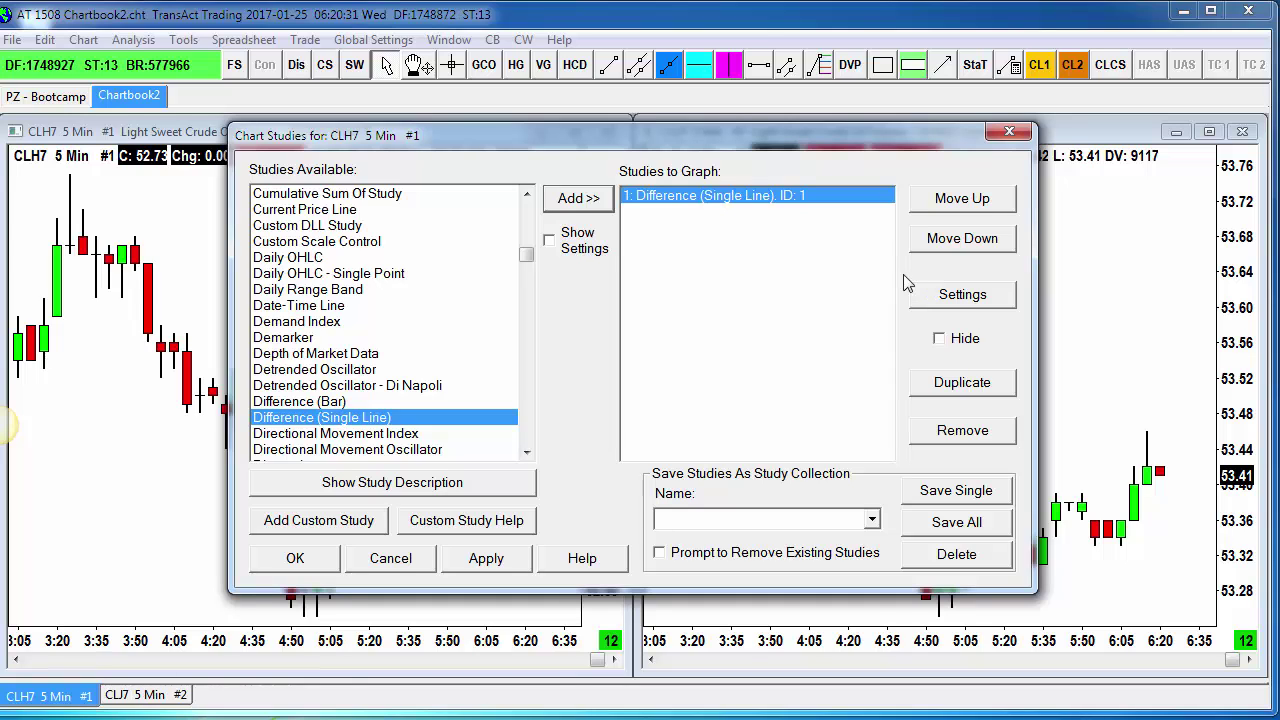
click(955, 300)
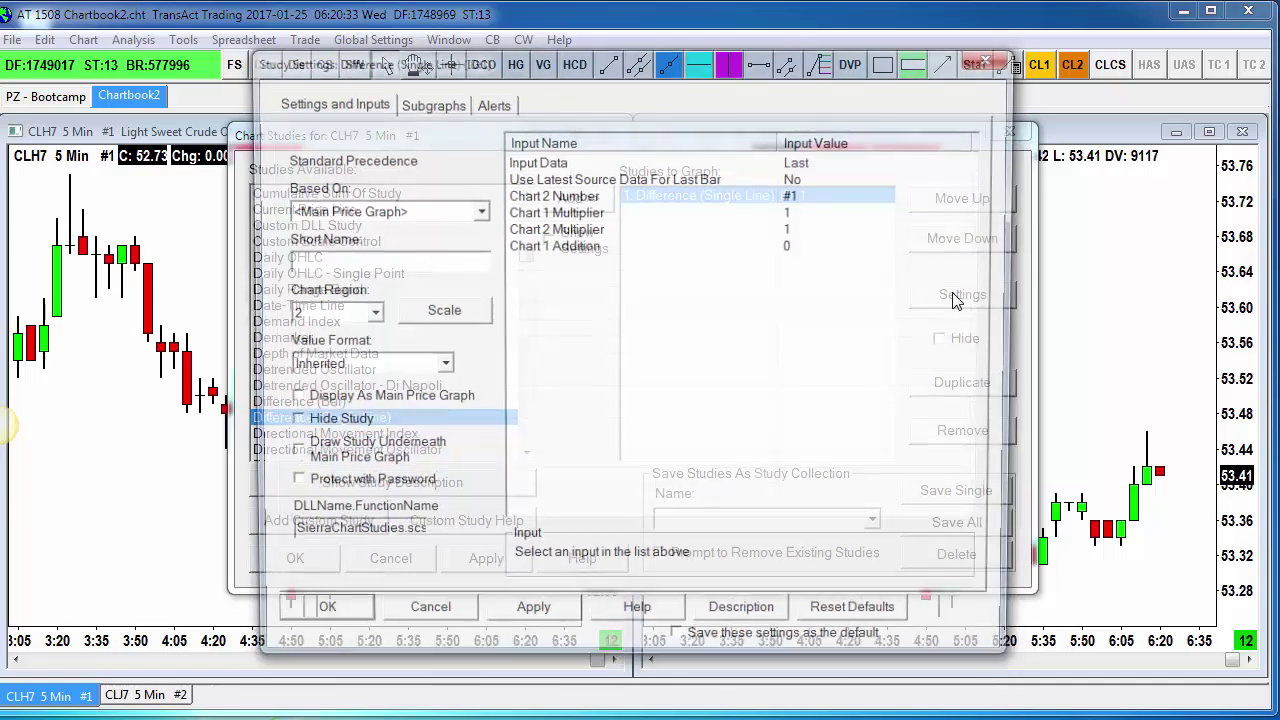
Set the Difference study's Chart 2 Number to CLJ7 5 Min #2, apply and confirm.
click(540, 195)
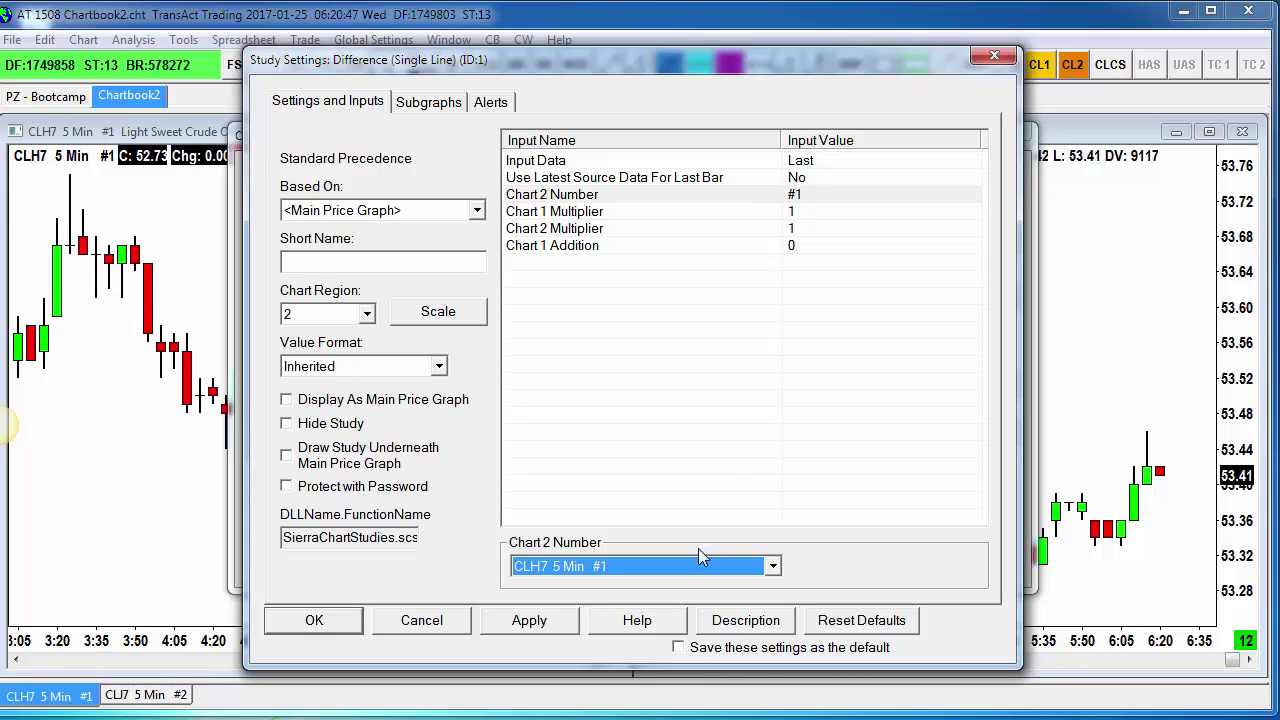
click(634, 565)
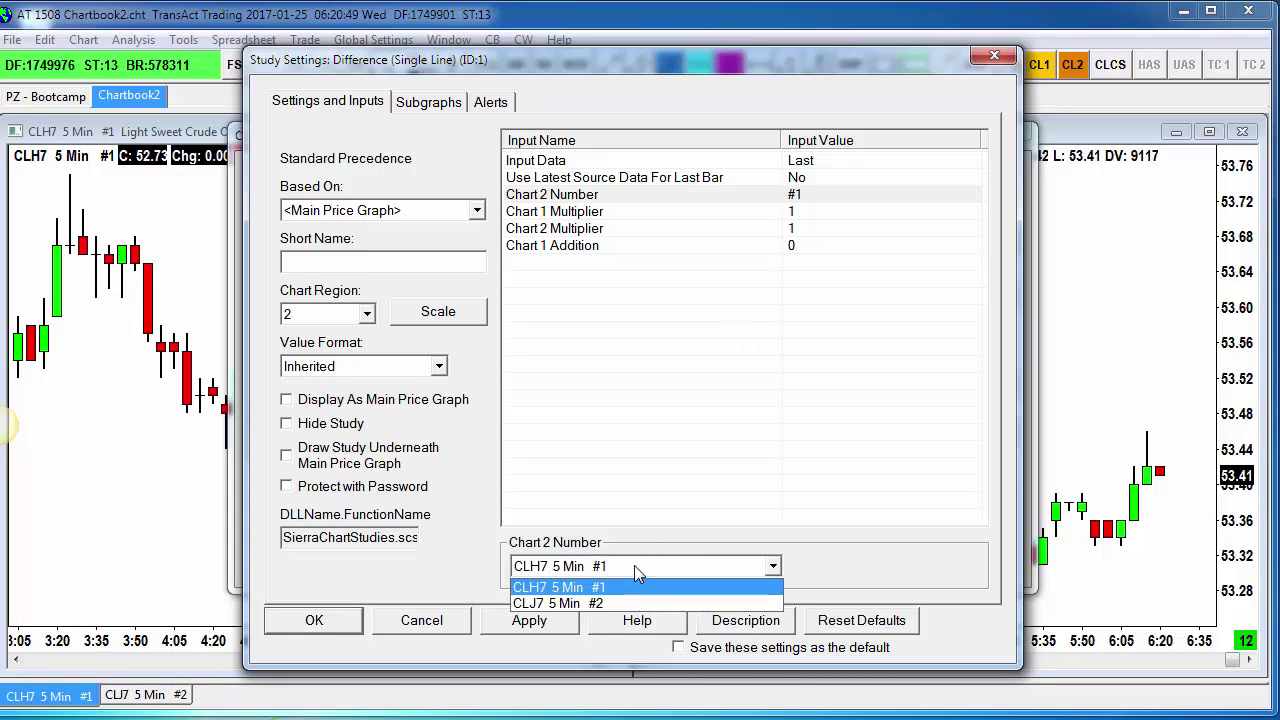
click(572, 605)
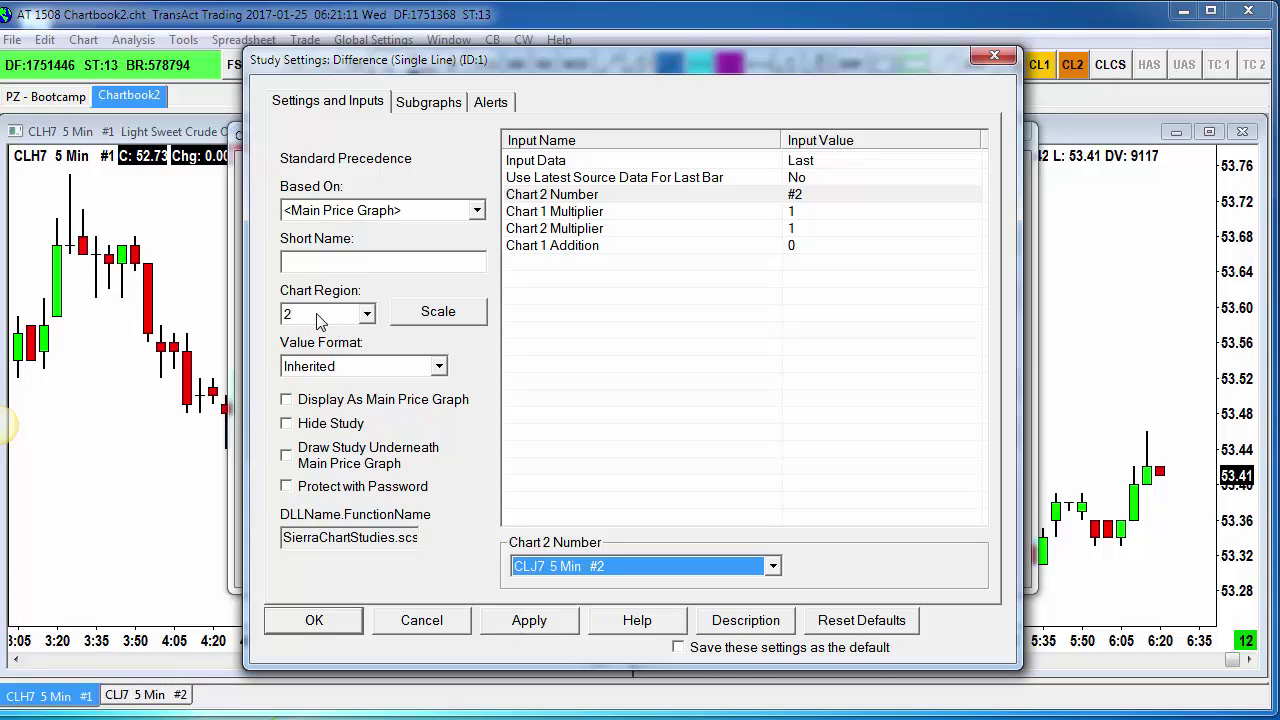
click(553, 626)
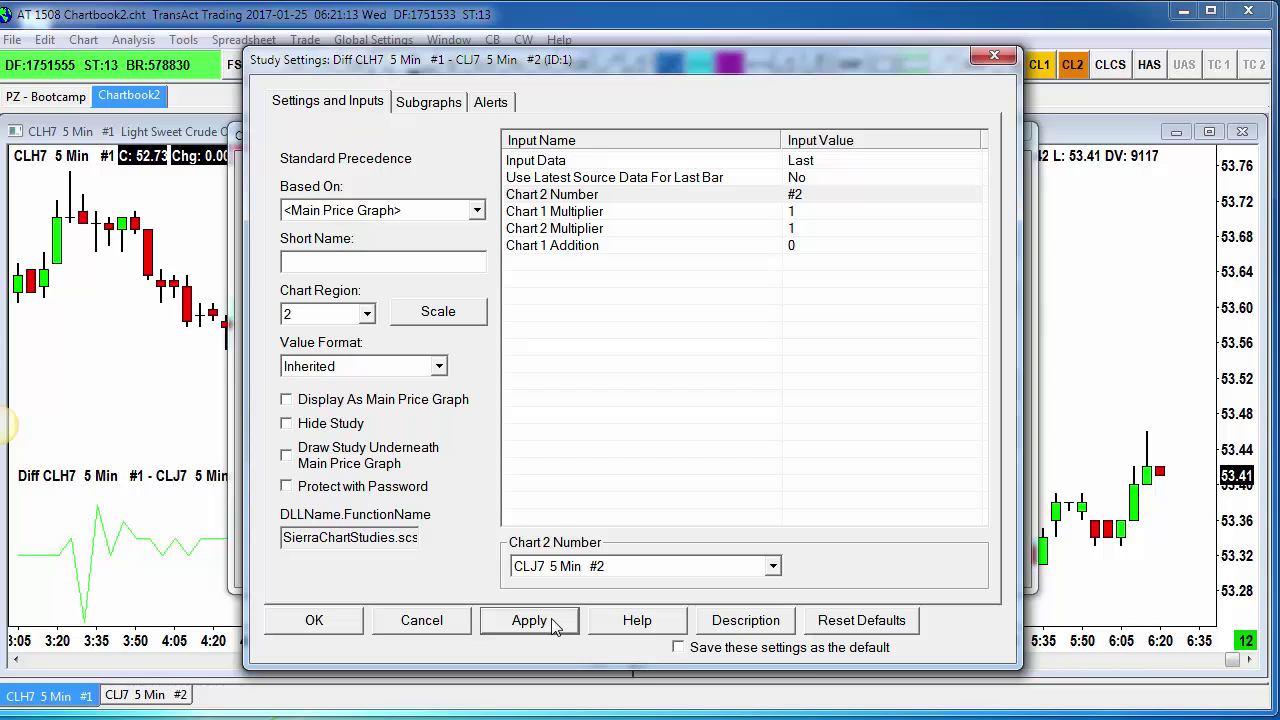
click(314, 622)
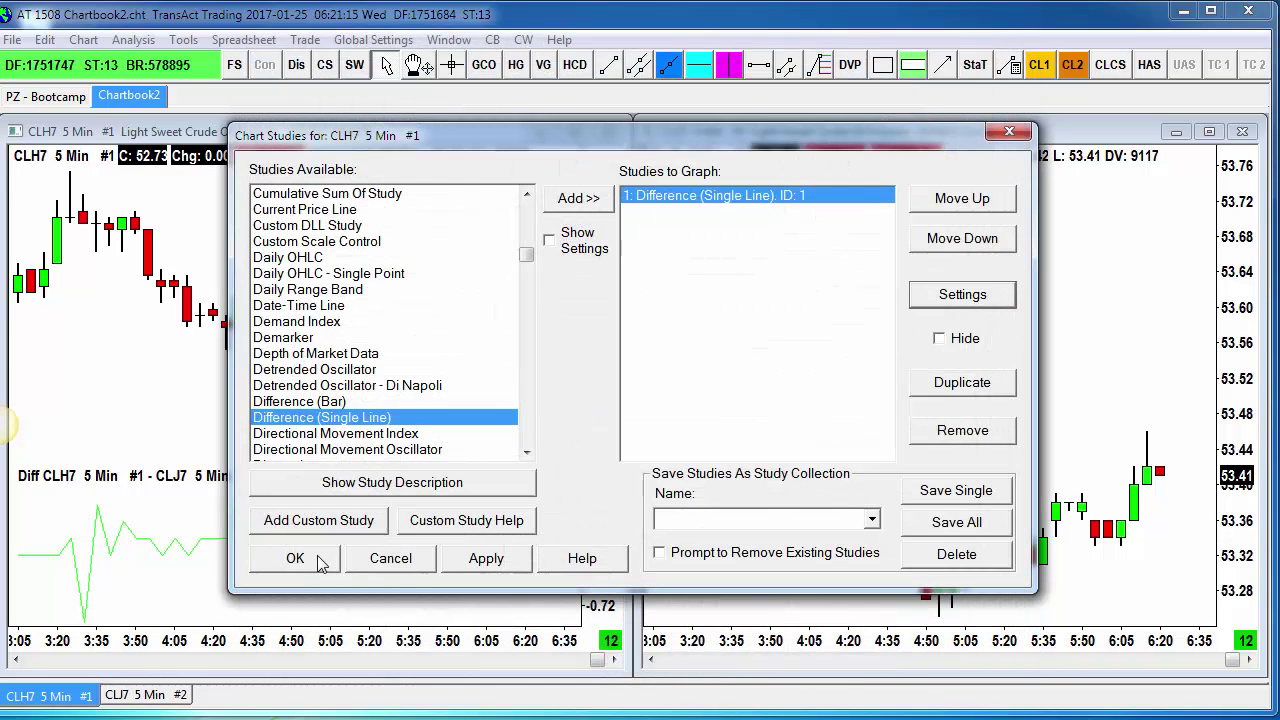
Close the Chart Studies dialog to view the spread line under CLH7.
click(297, 558)
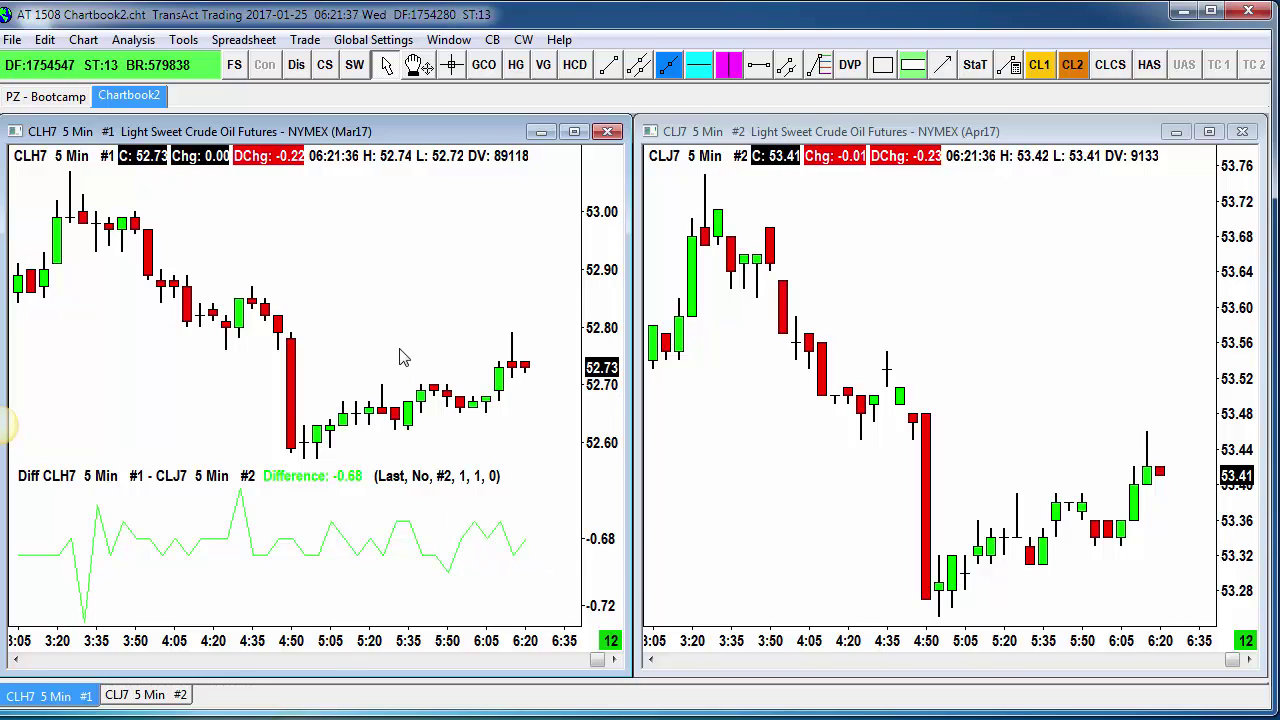
Open the Difference study's settings from the CLH7 chart's Studies list.
right_click(313, 227)
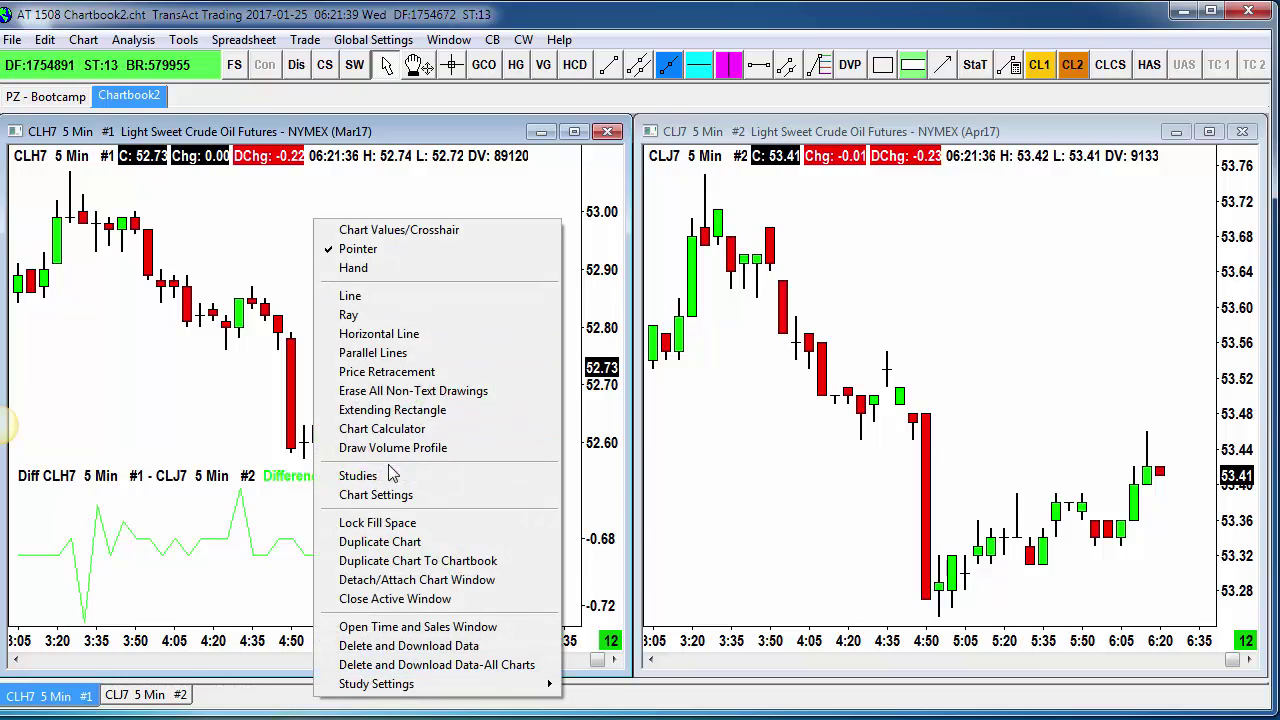
click(390, 476)
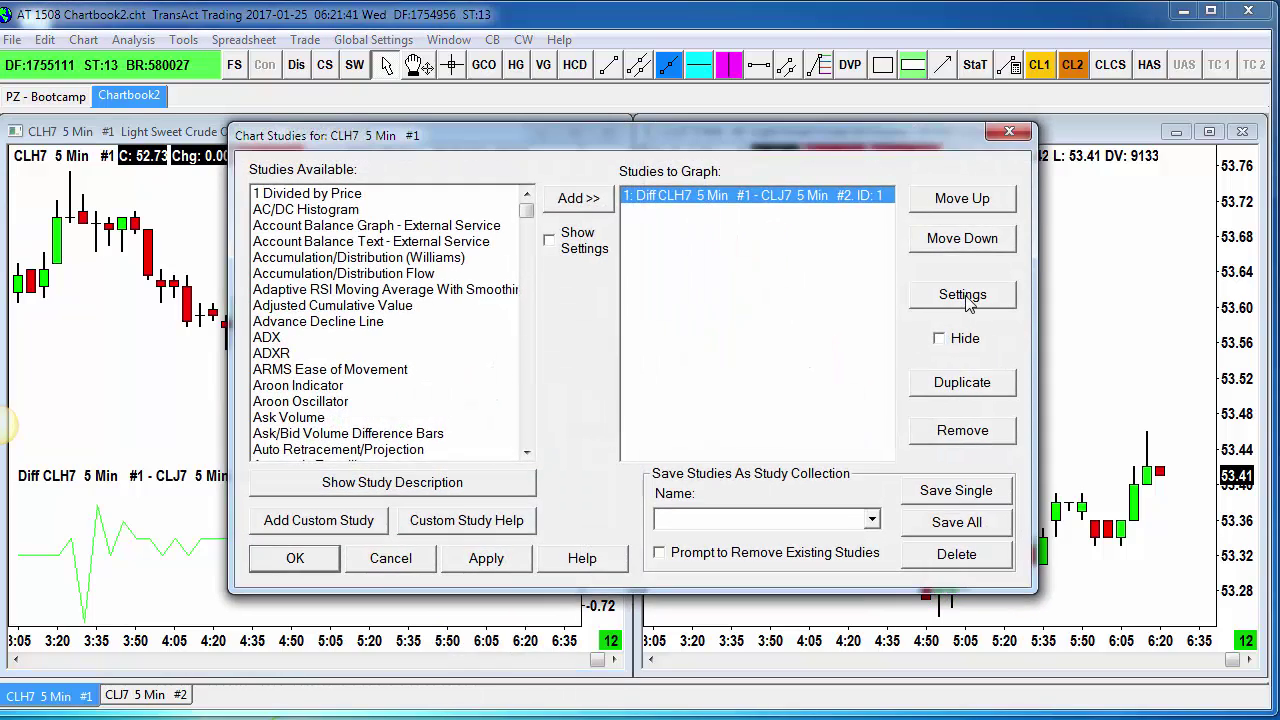
click(963, 297)
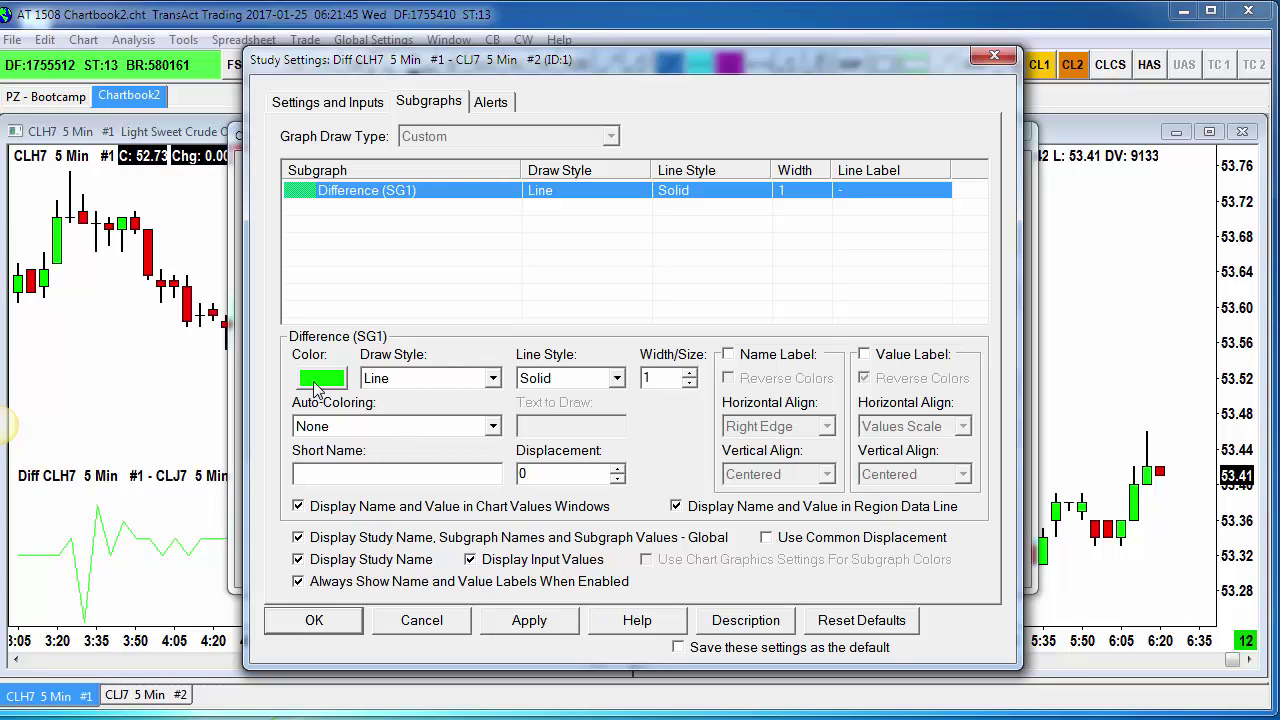
Set the difference subgraph to blue, width 2, with a value label, and apply.
click(320, 378)
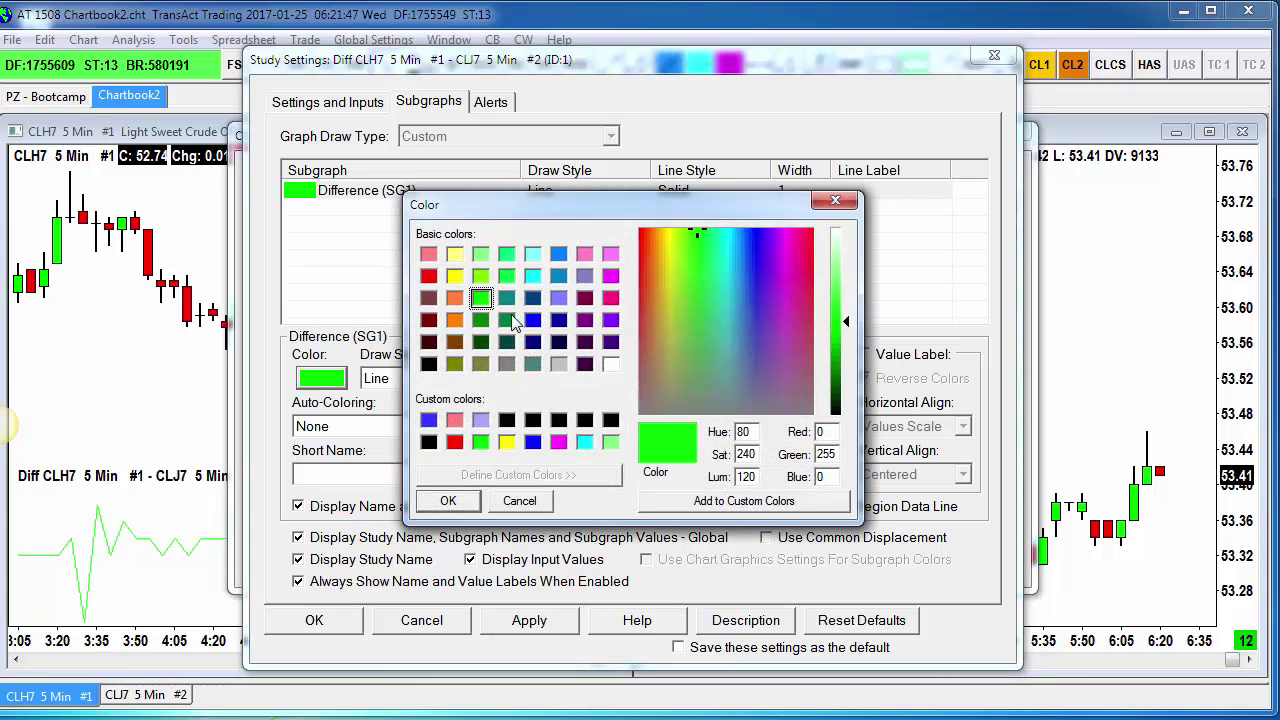
click(531, 321)
click(448, 500)
click(689, 372)
click(898, 357)
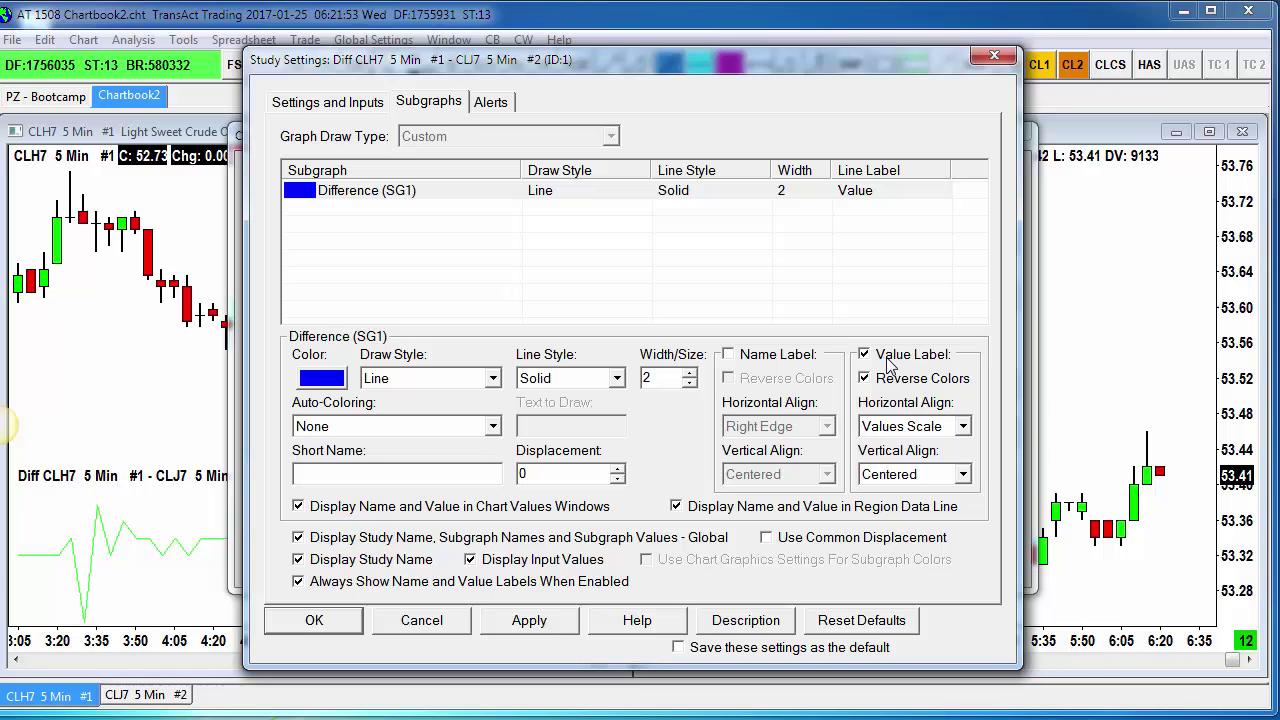
click(566, 622)
click(302, 621)
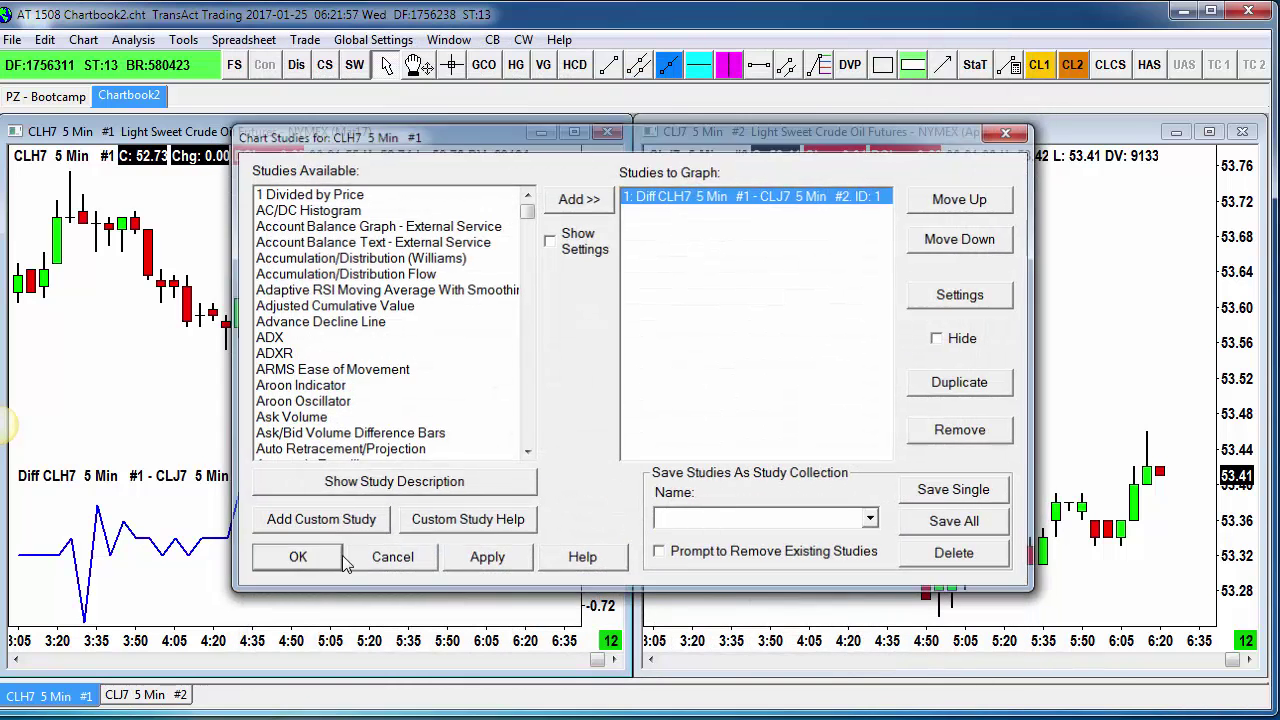
Close the Chart Studies dialog to show the blue difference line labelled -0.72.
click(297, 558)
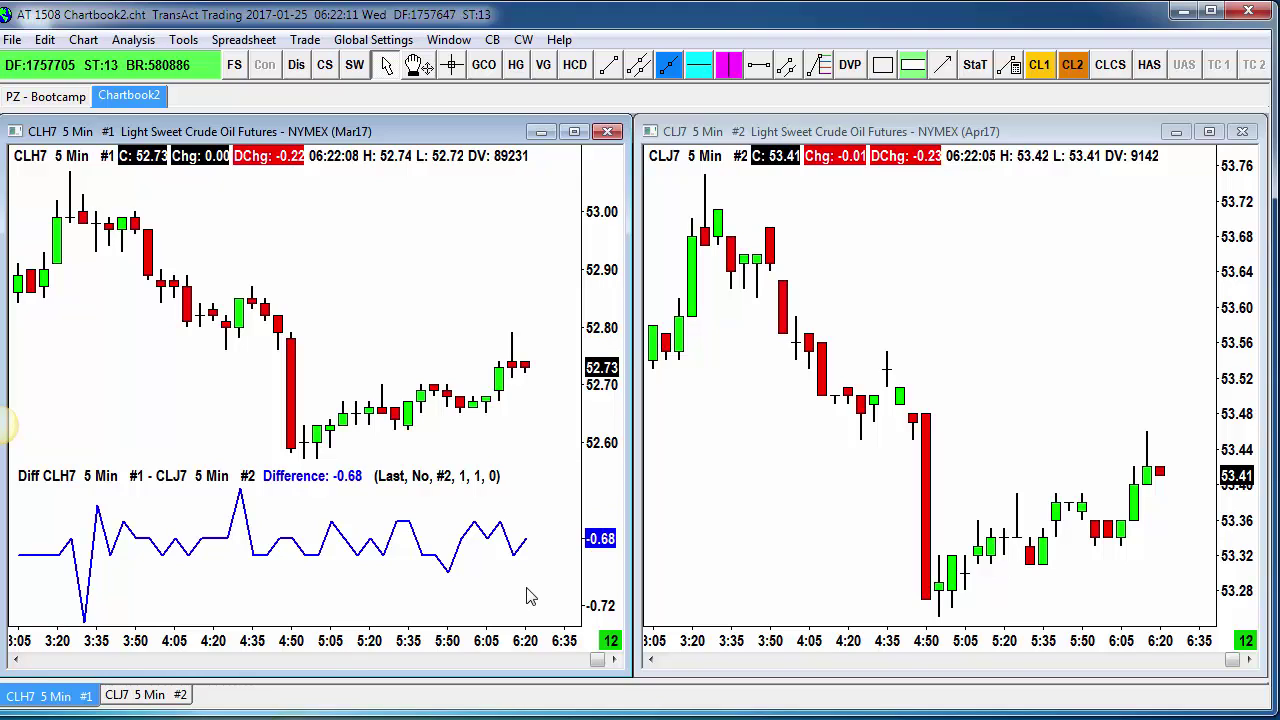
Open the Difference study's settings on the CLH7 chart.
right_click(373, 227)
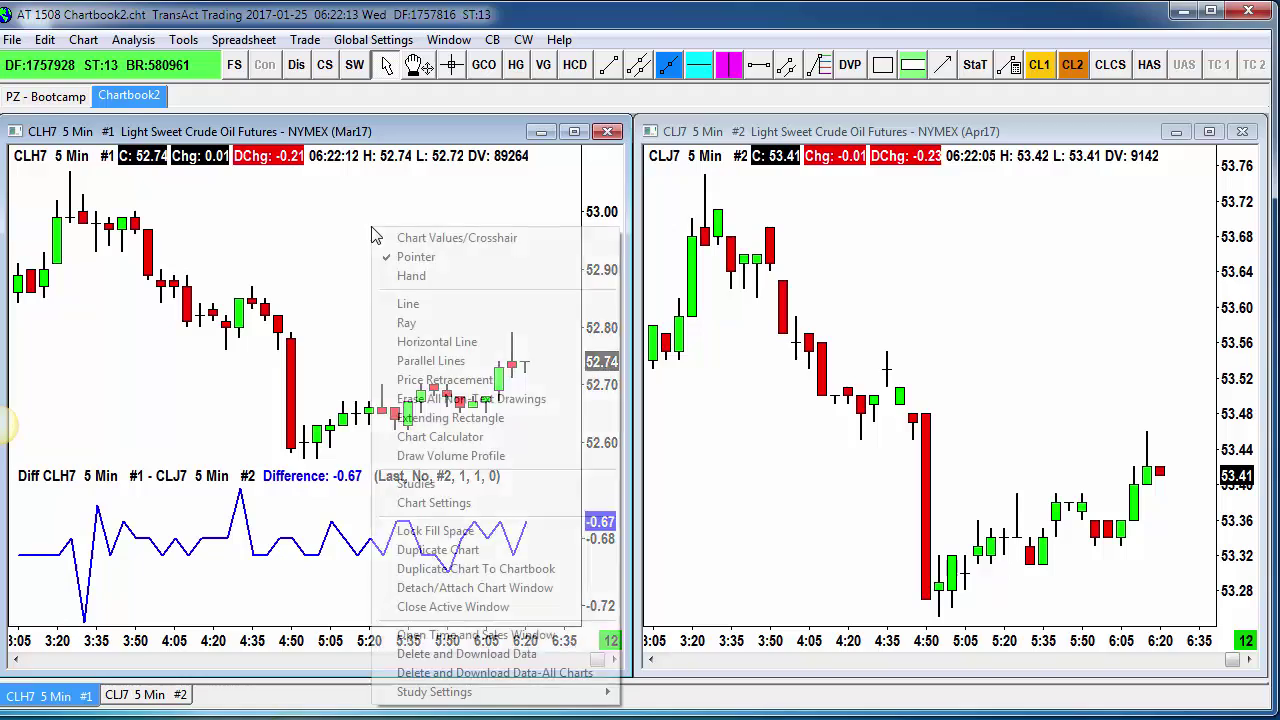
click(437, 485)
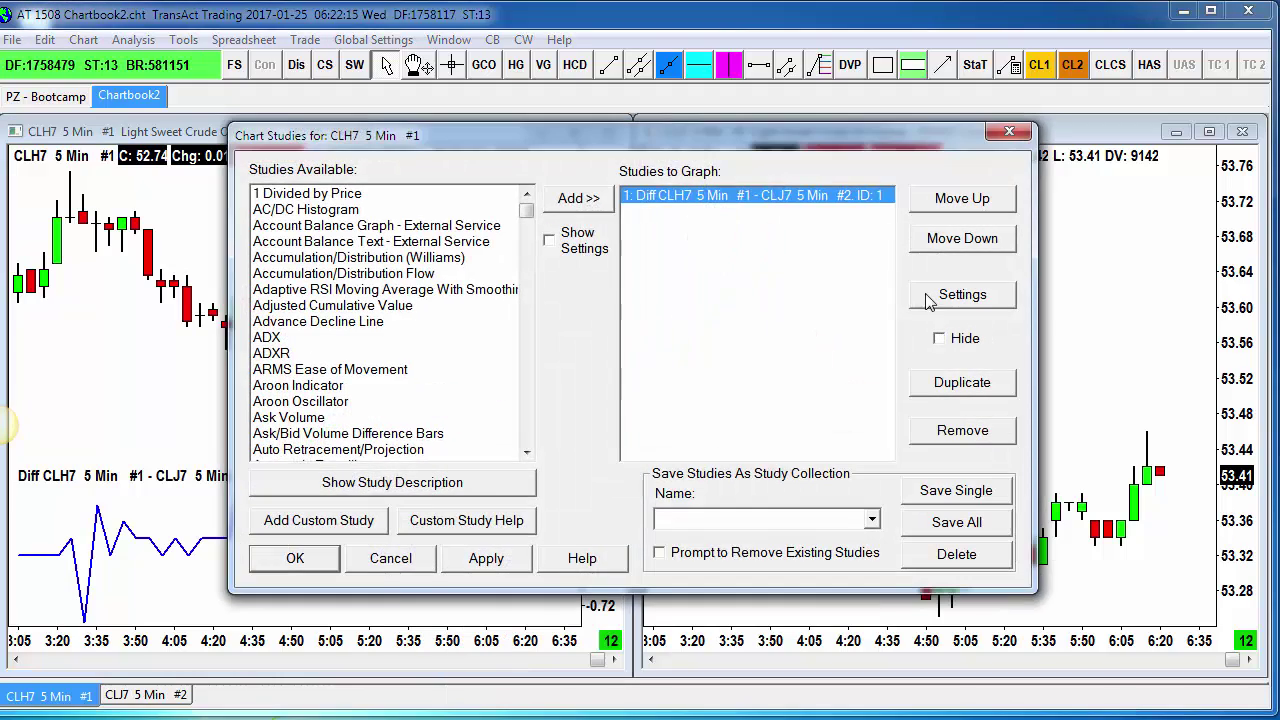
click(958, 295)
Display the Difference study as the main price graph and compress the time axis.
click(308, 108)
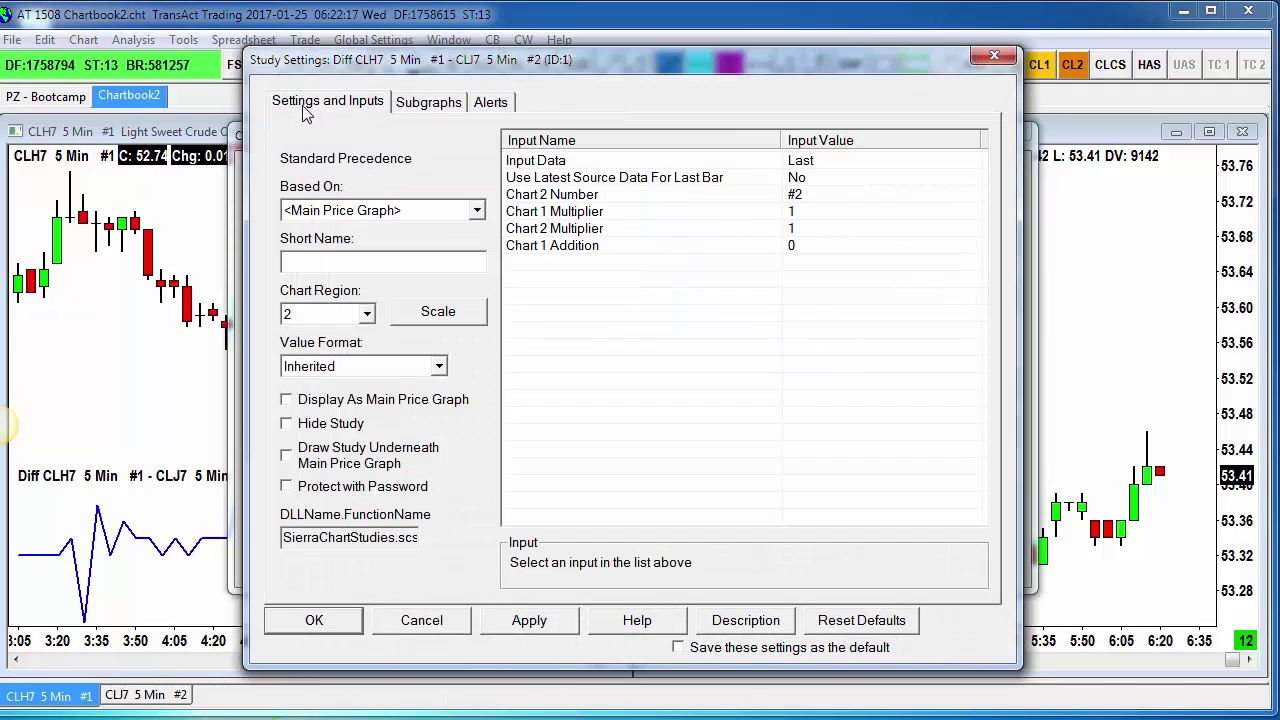
click(323, 401)
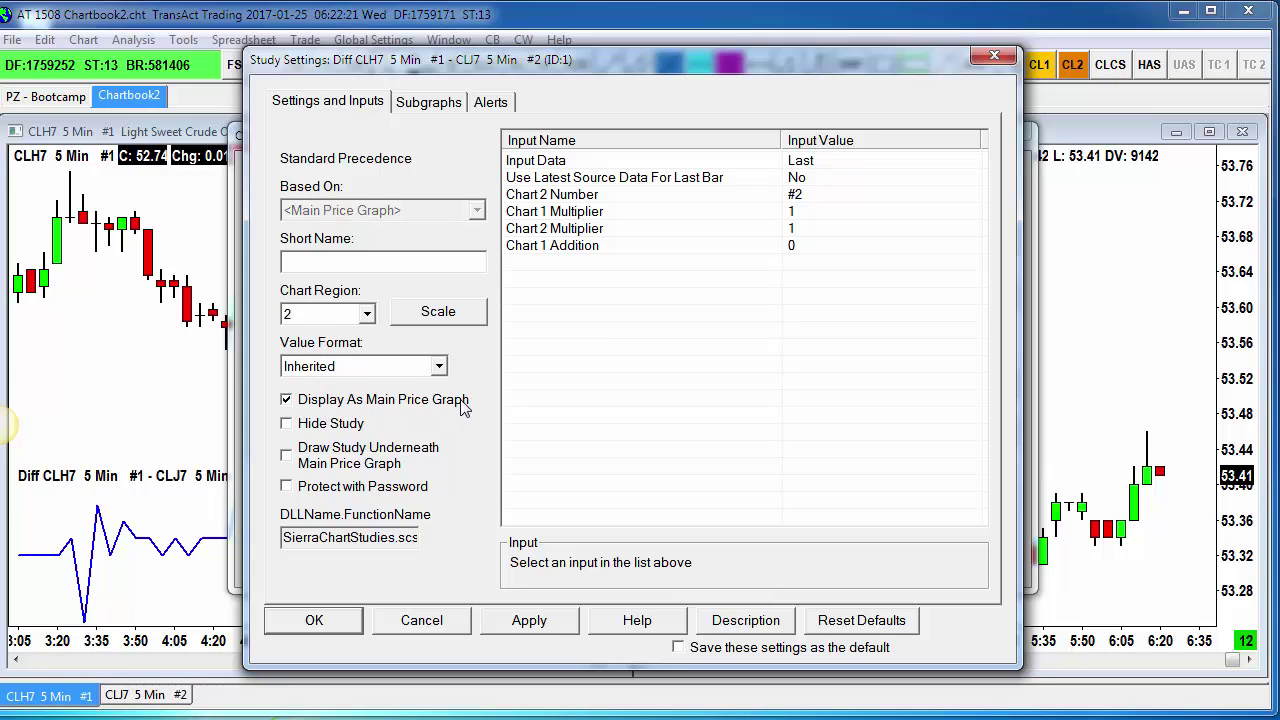
click(529, 620)
click(315, 620)
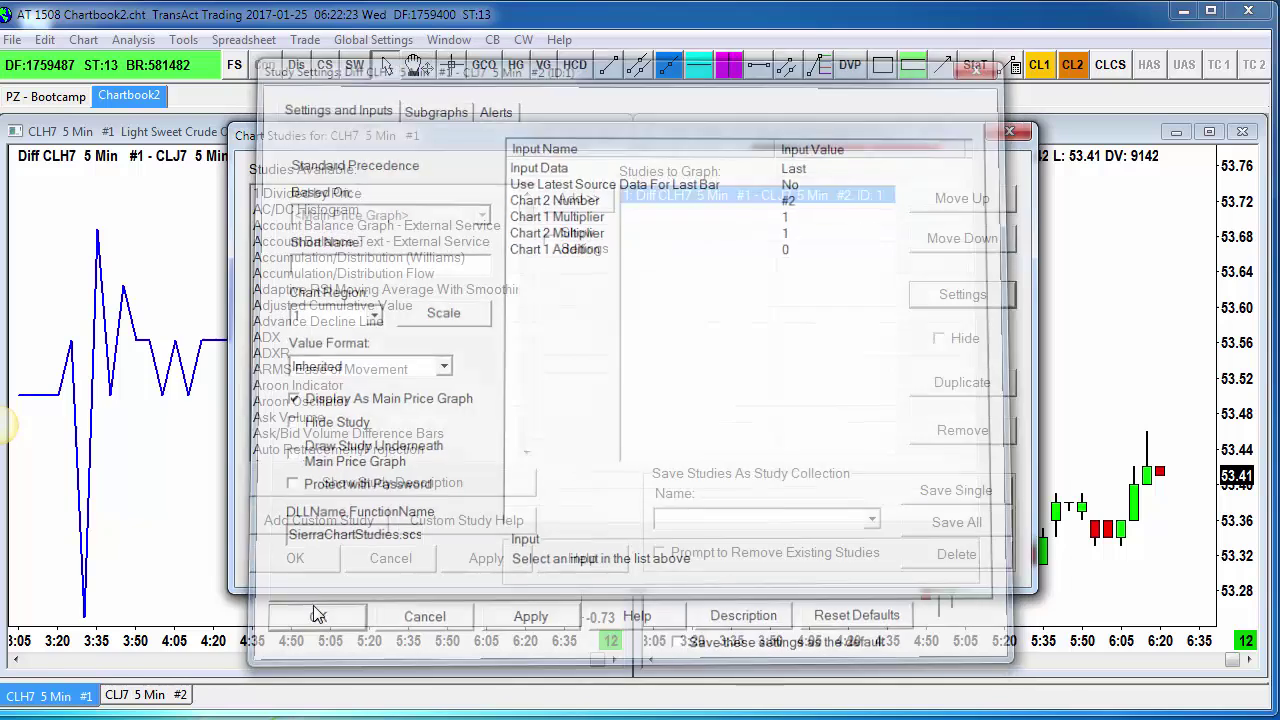
click(295, 559)
drag(319, 637, 434, 642)
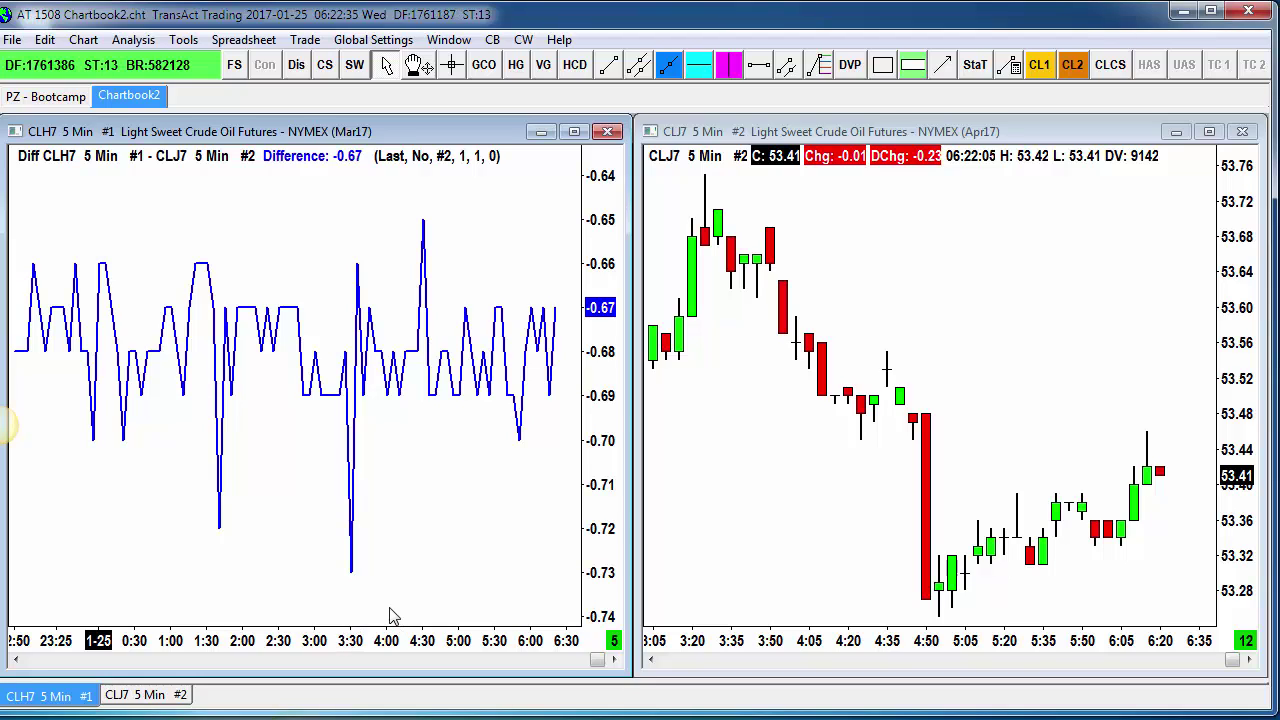
Minimize CLJ7, maximize CLH7, and stretch its price scale.
click(1176, 133)
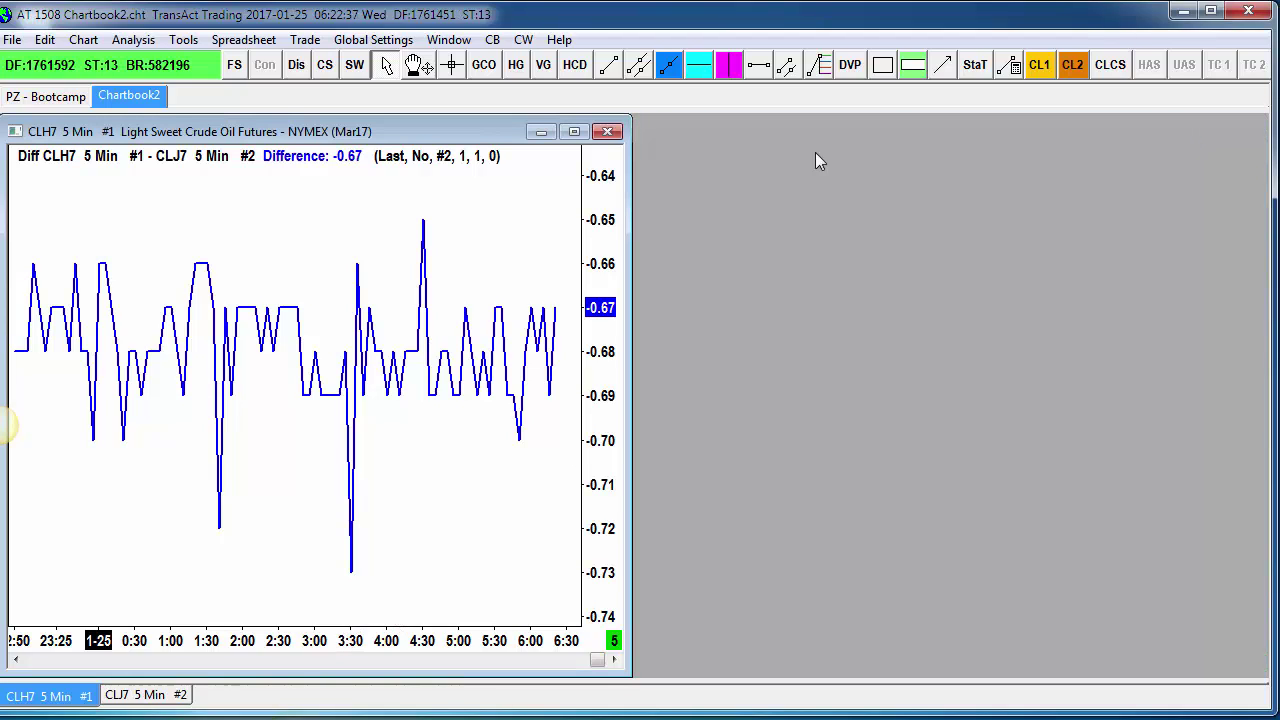
click(574, 132)
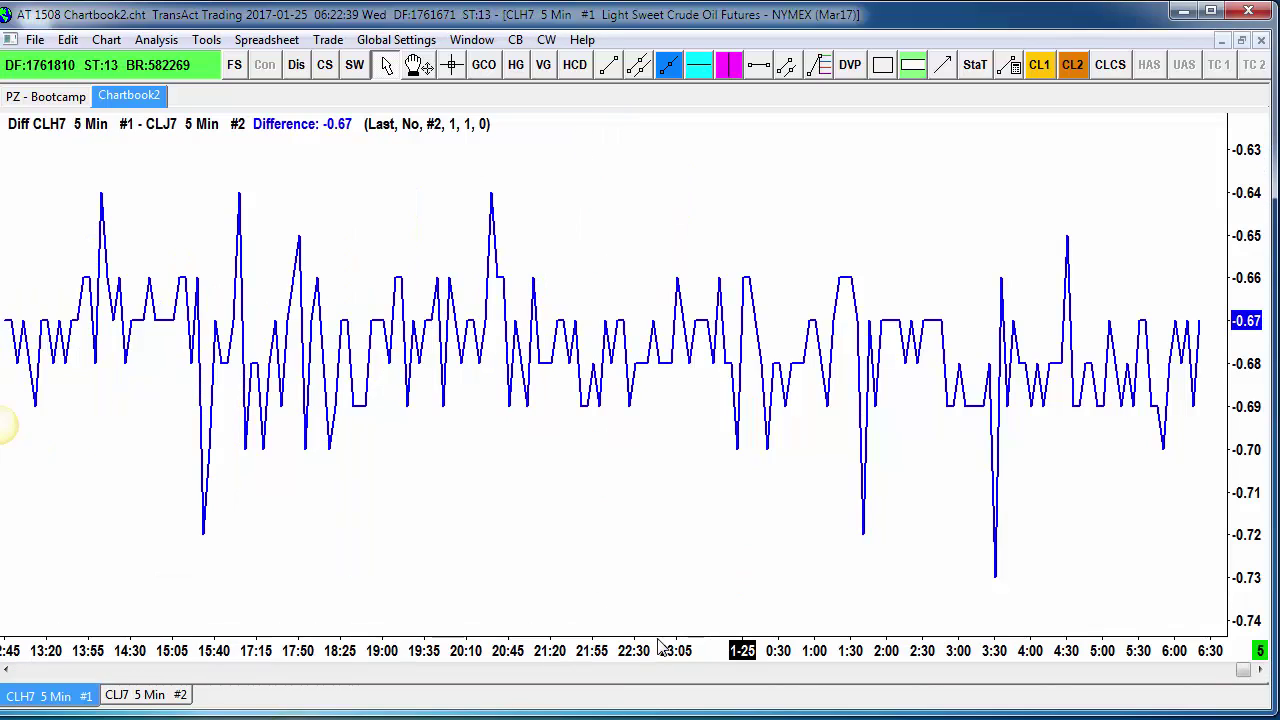
drag(1250, 478, 1257, 423)
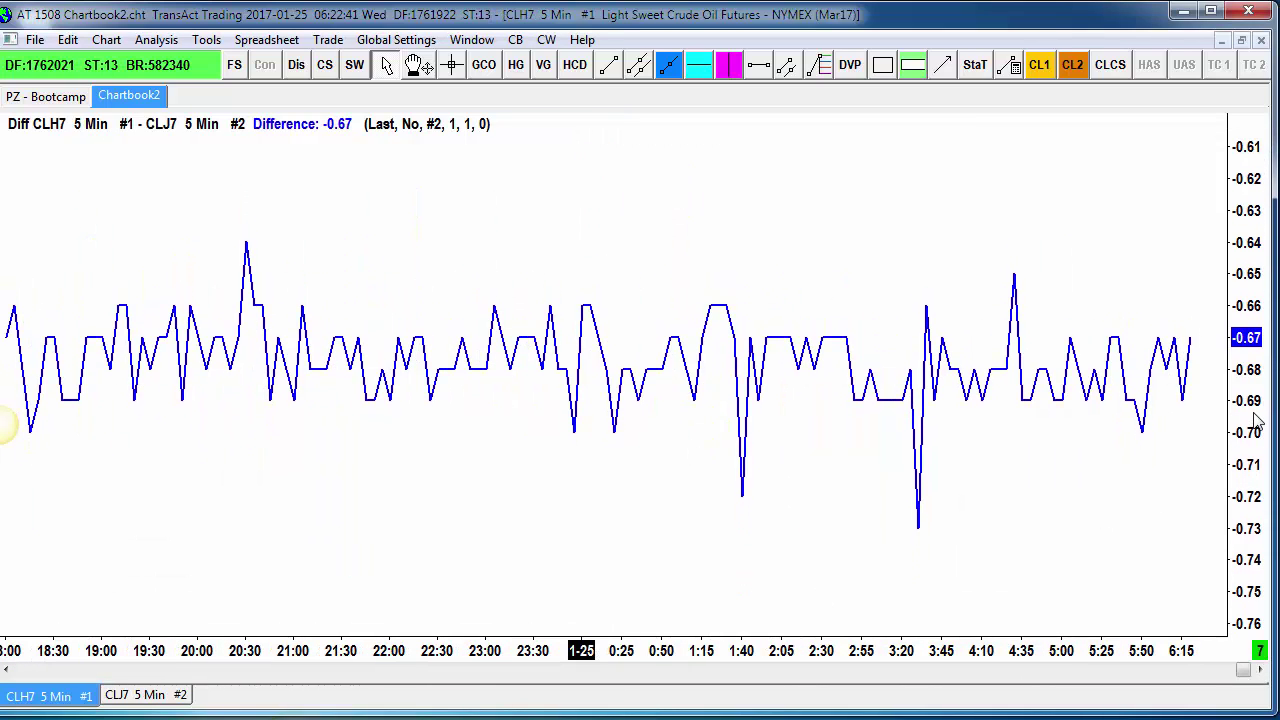
right_click(318, 182)
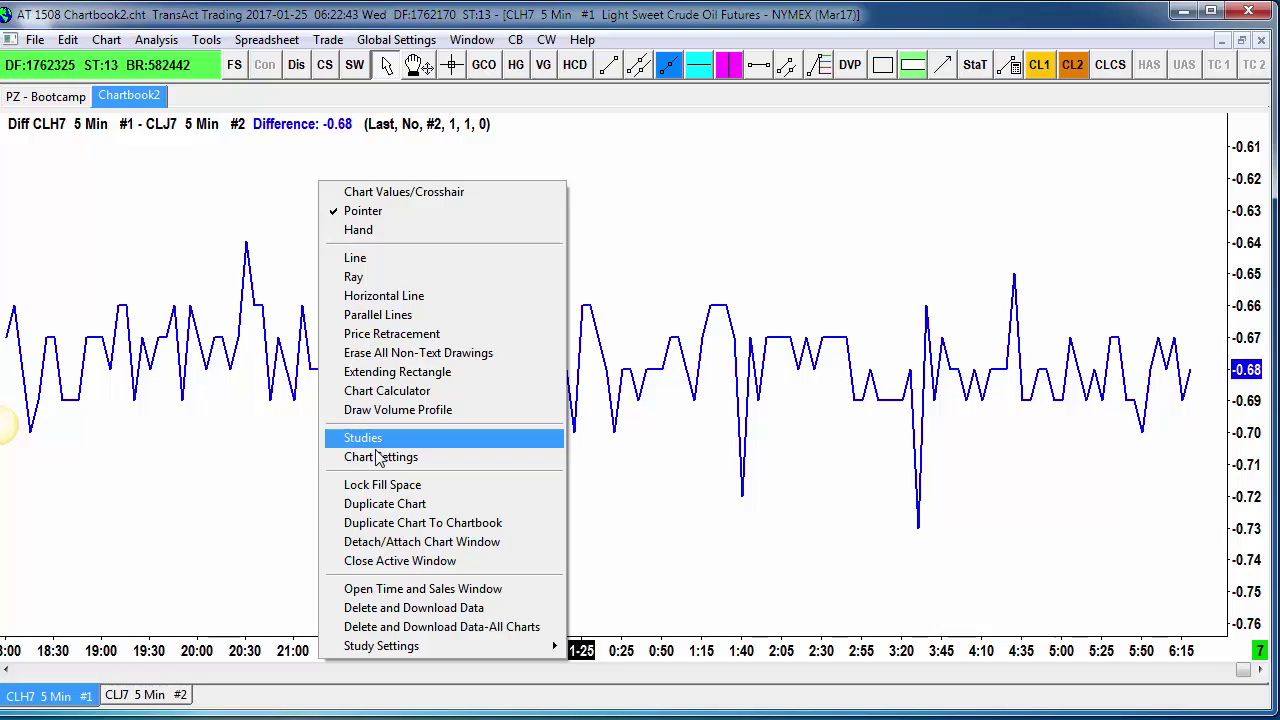
click(378, 457)
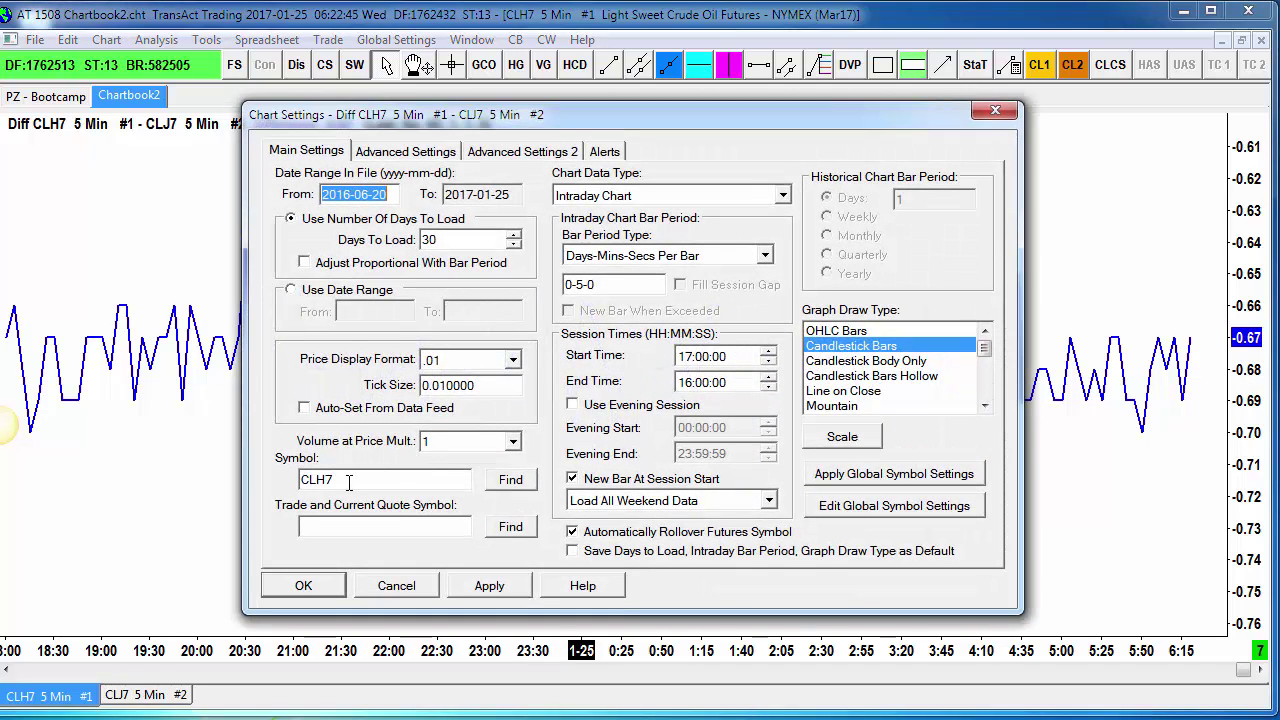
click(396, 586)
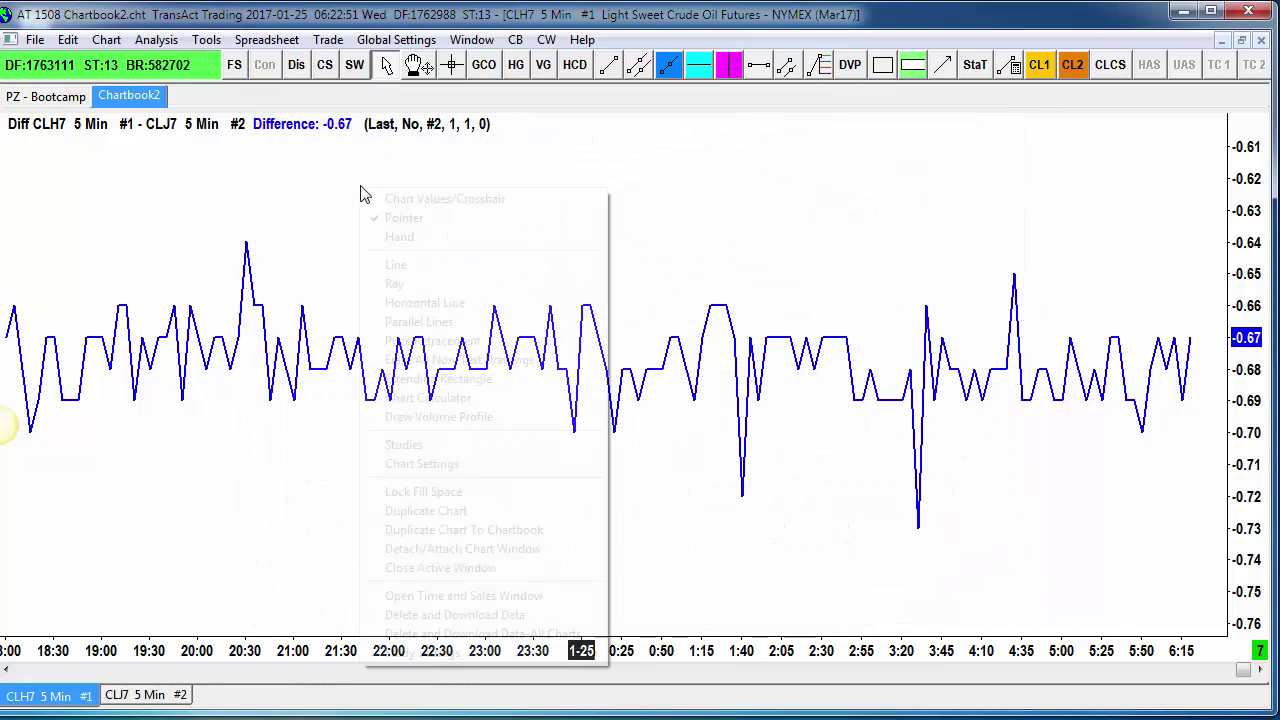
Move the Difference study to chart region 2 and close the study dialogs.
right_click(360, 190)
click(415, 446)
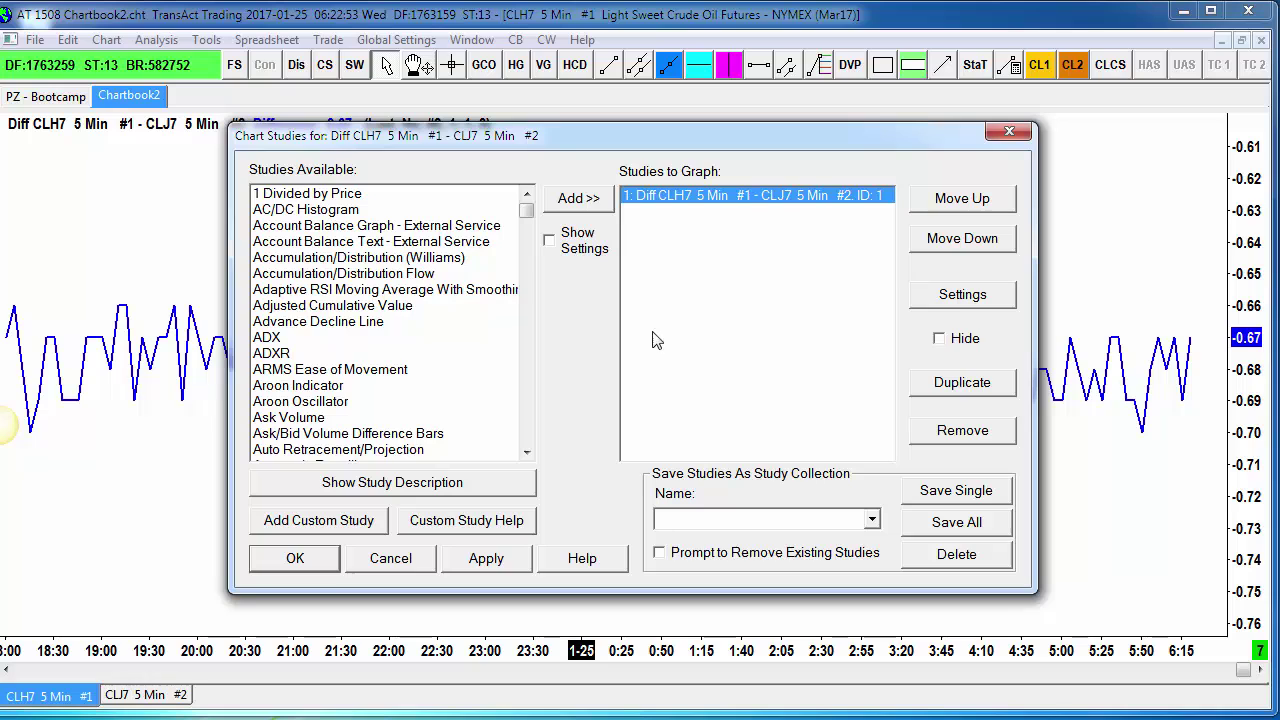
click(915, 294)
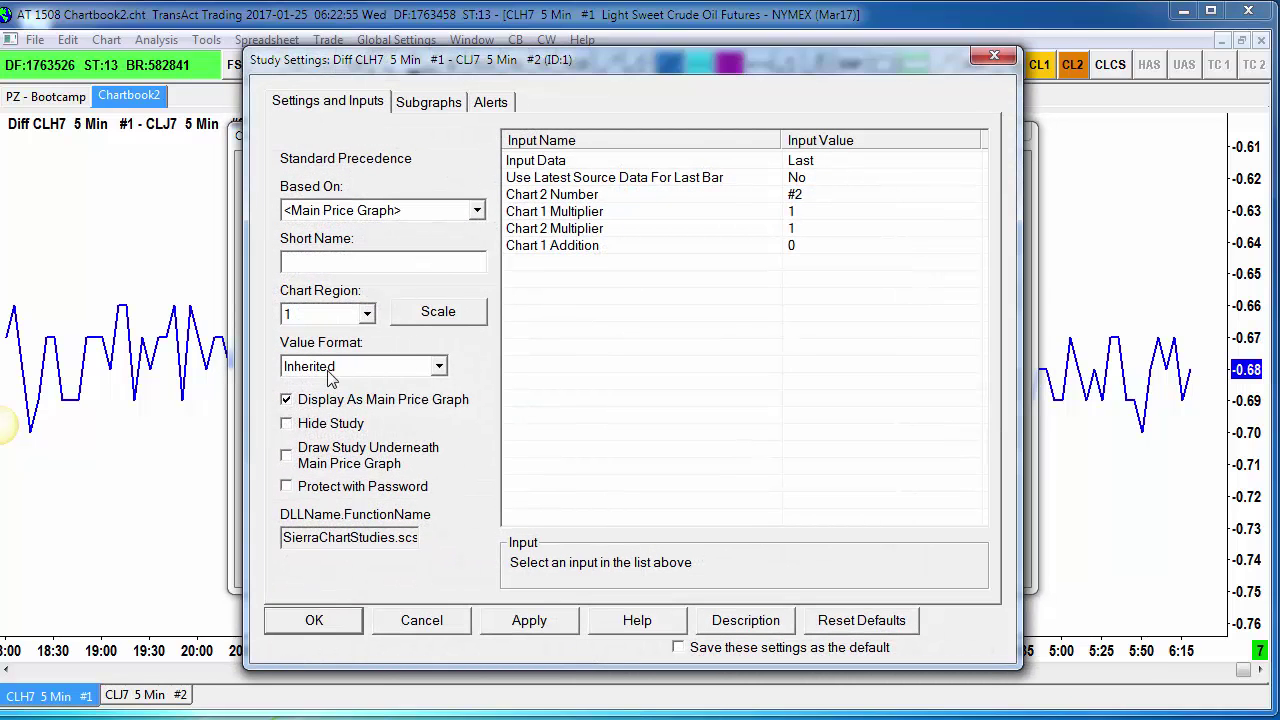
click(332, 314)
click(319, 353)
click(529, 620)
click(316, 620)
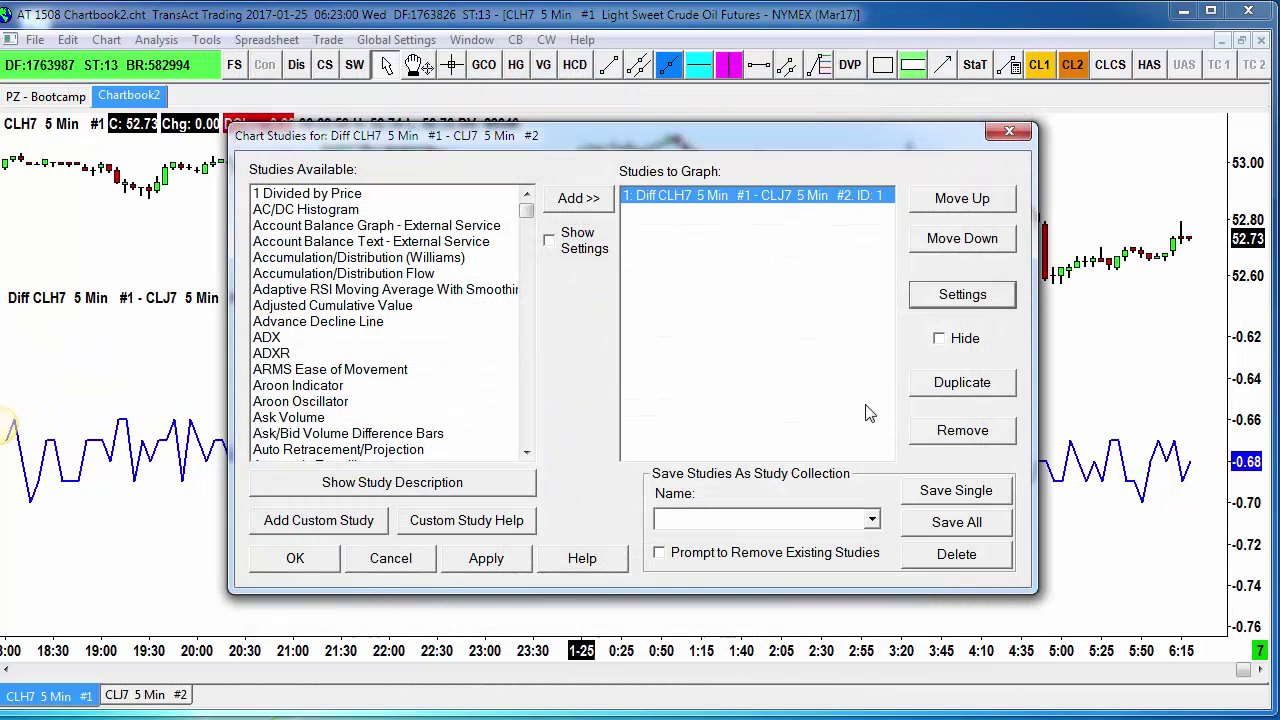
click(295, 559)
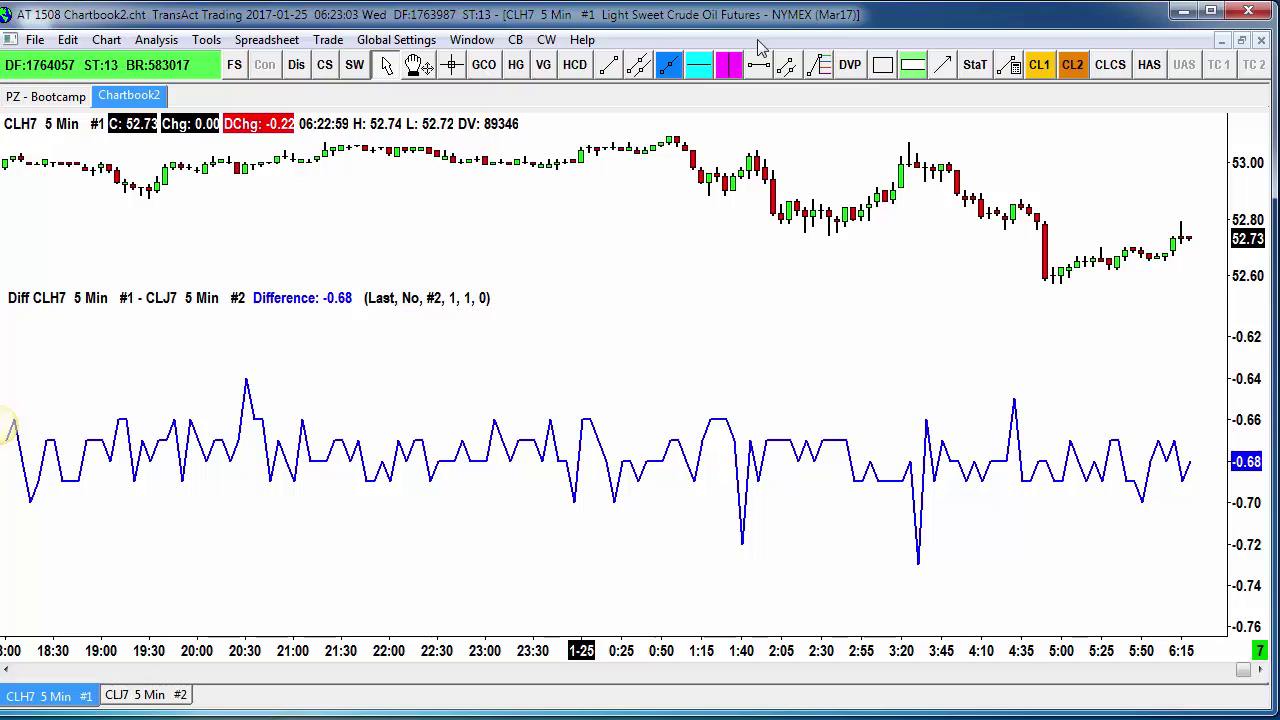
Restore CLJ7, tile both charts vertically, and narrow the Difference region under CLH7.
click(455, 41)
click(492, 97)
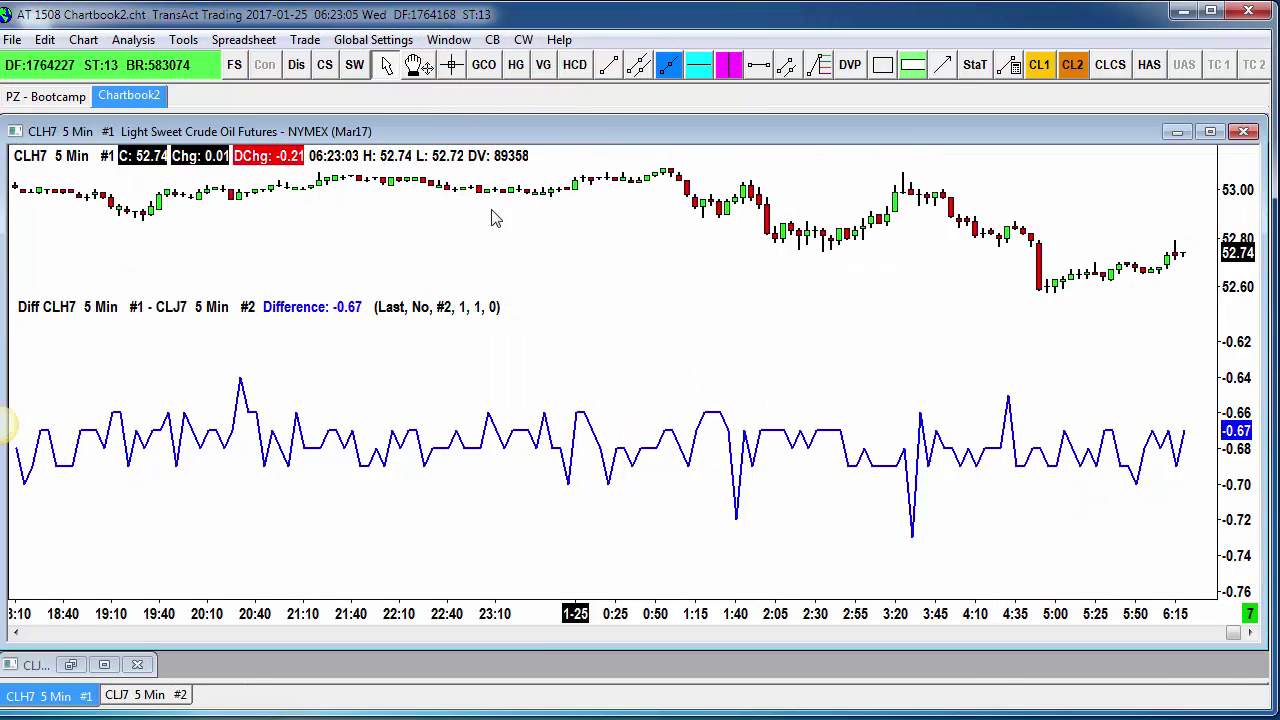
click(72, 664)
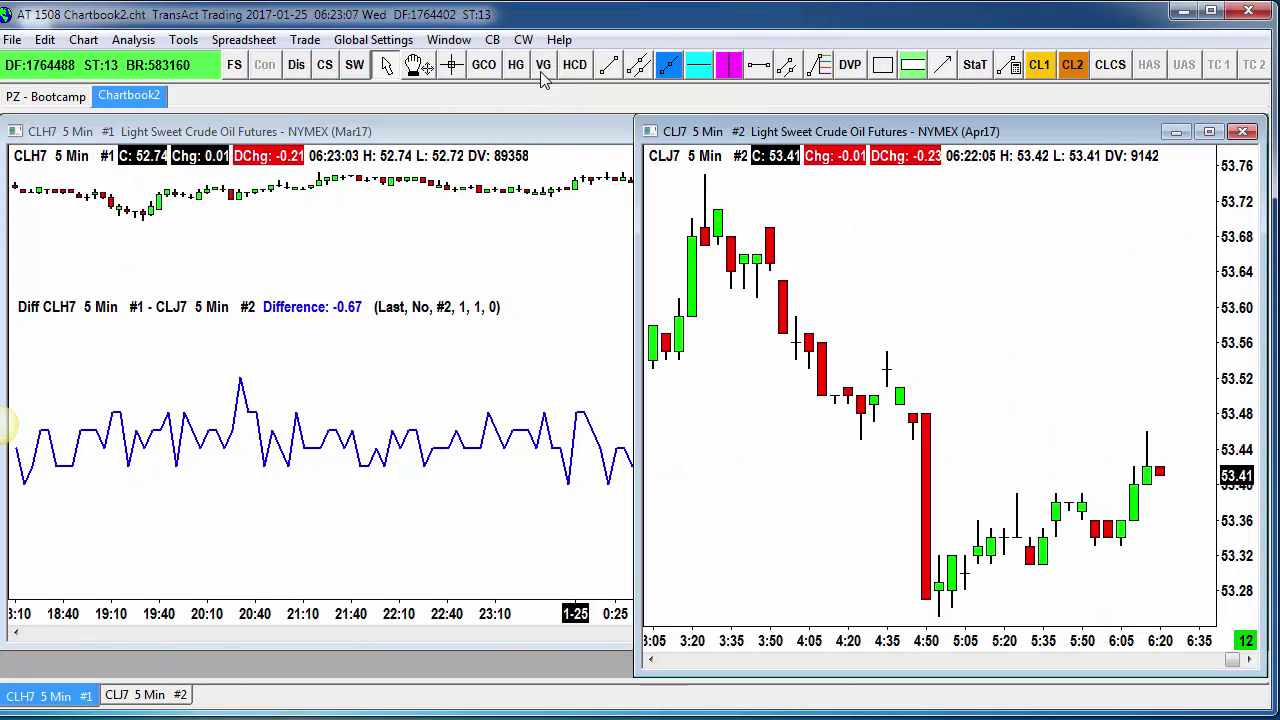
click(449, 40)
click(470, 98)
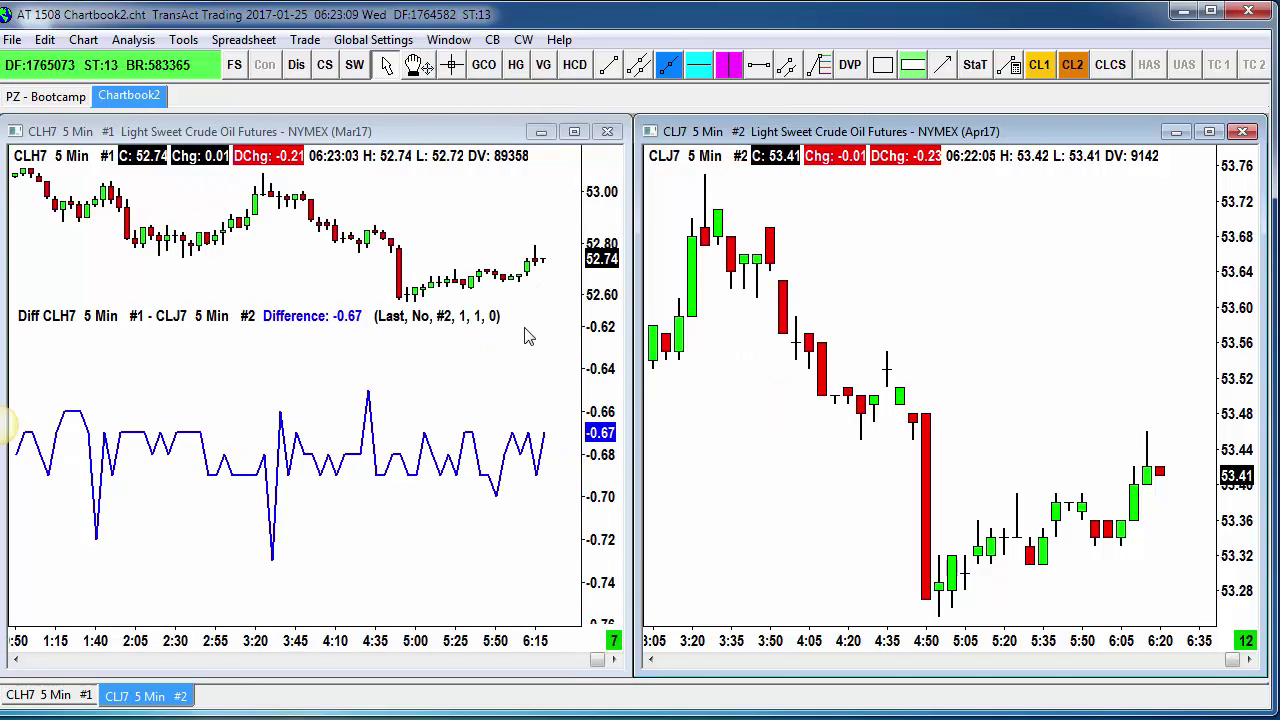
drag(610, 312, 611, 496)
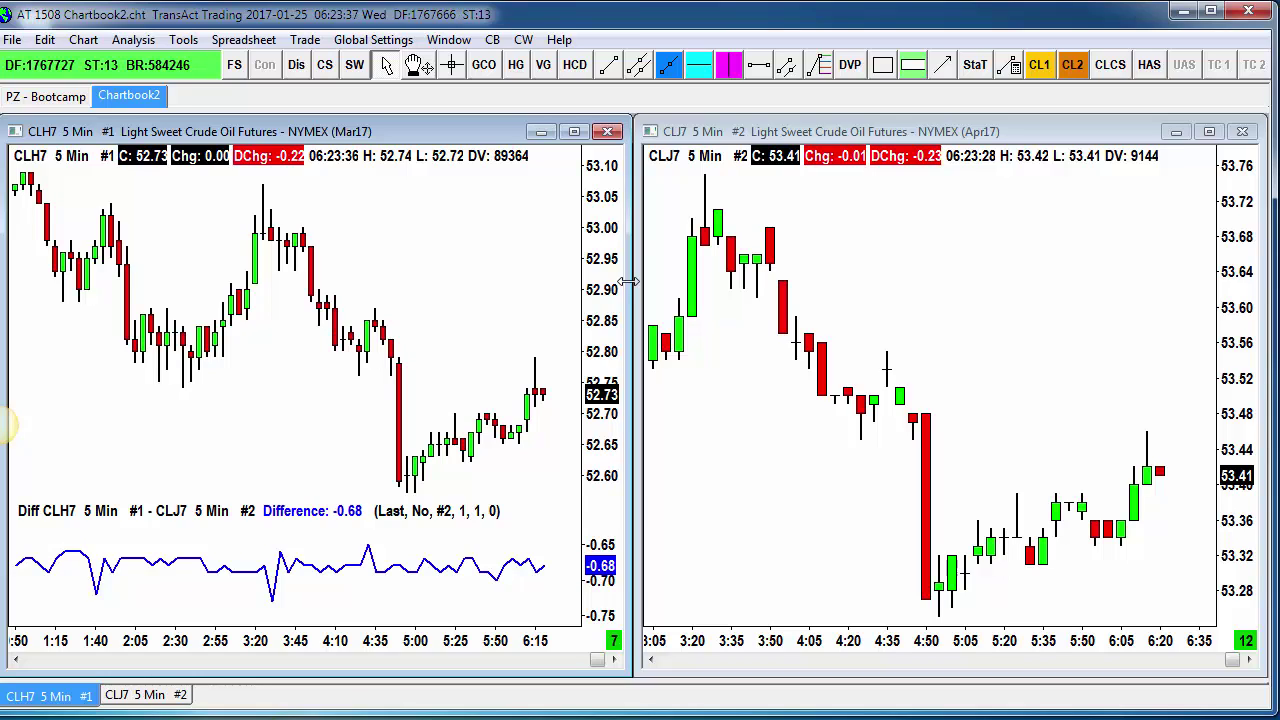
right_click(426, 224)
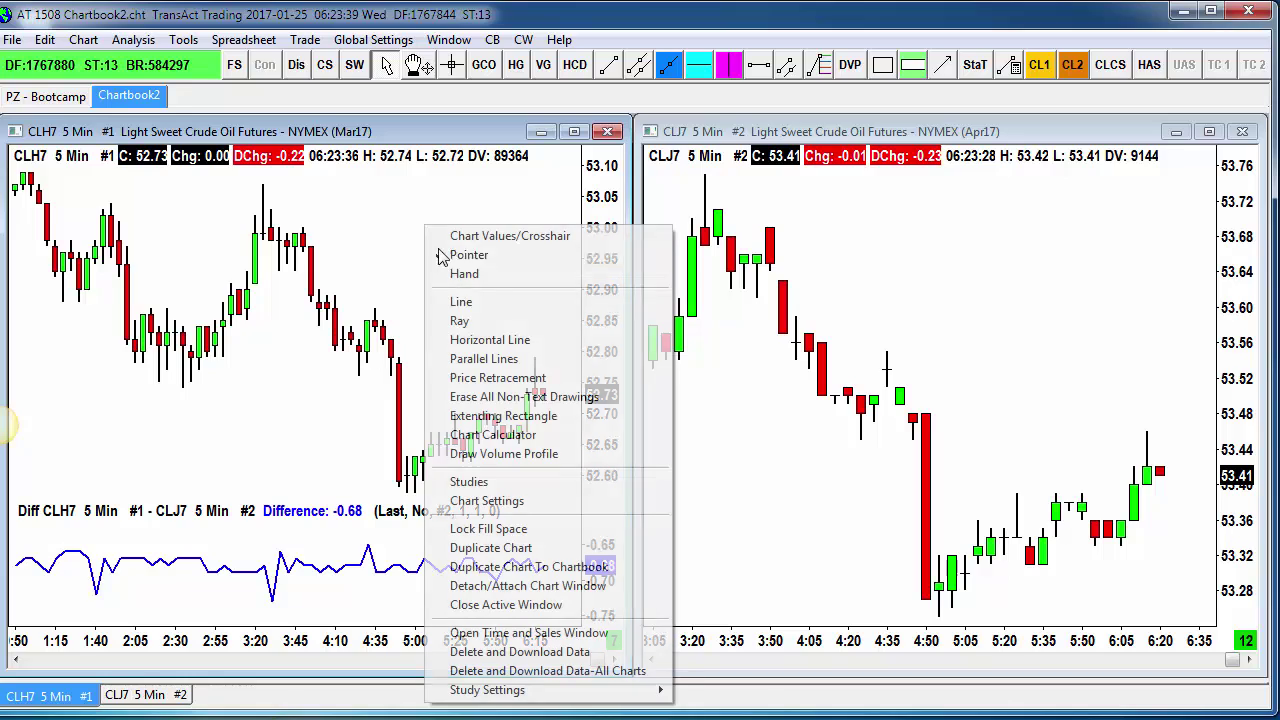
click(498, 484)
click(962, 292)
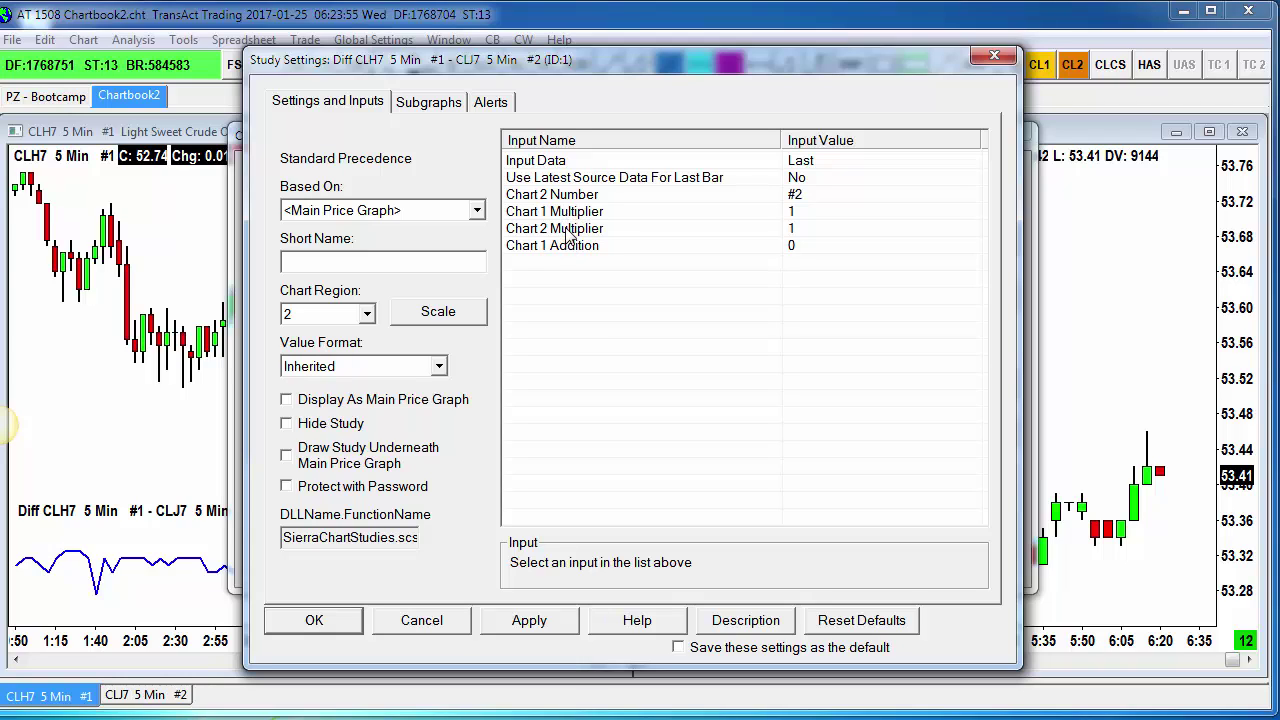
click(557, 230)
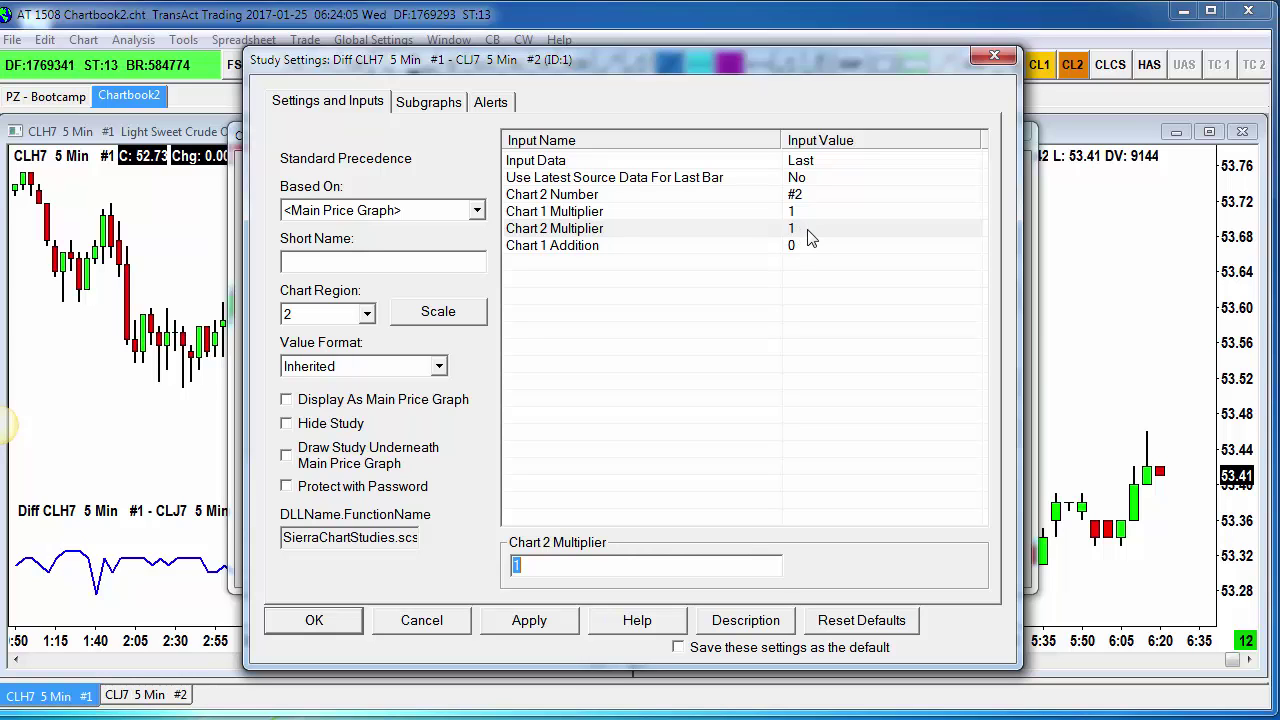
click(440, 622)
click(302, 557)
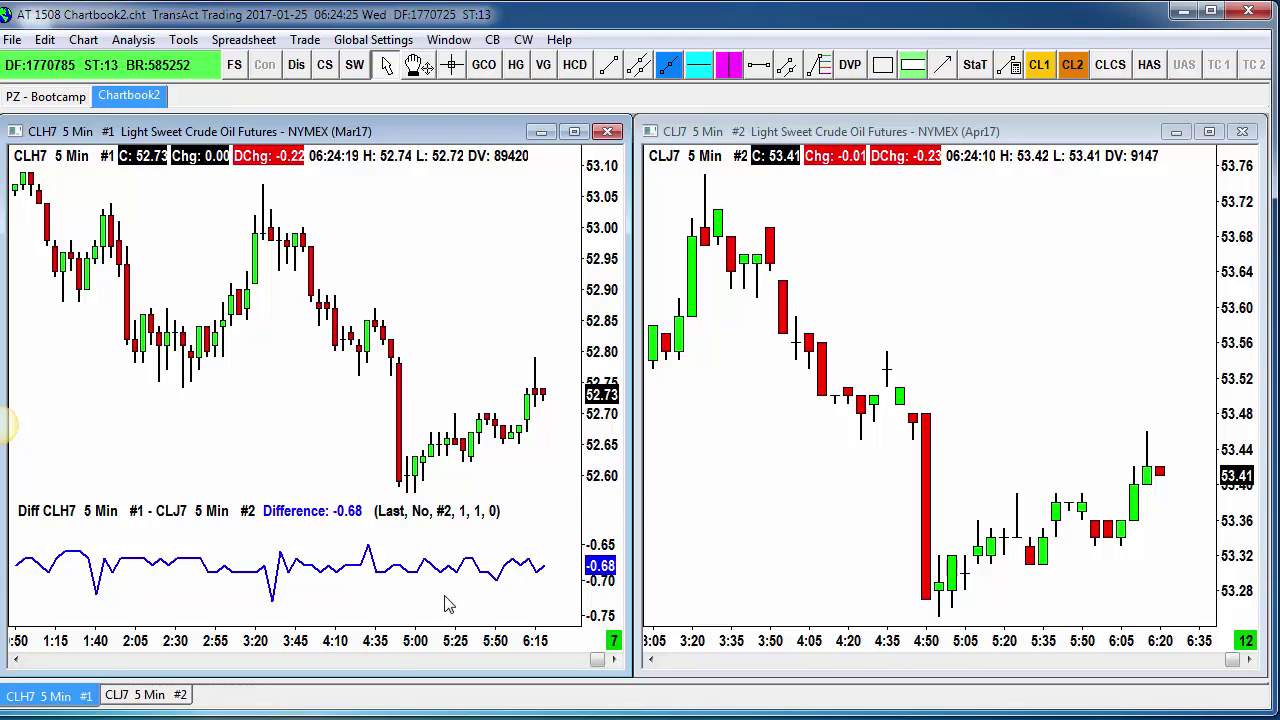
right_click(374, 229)
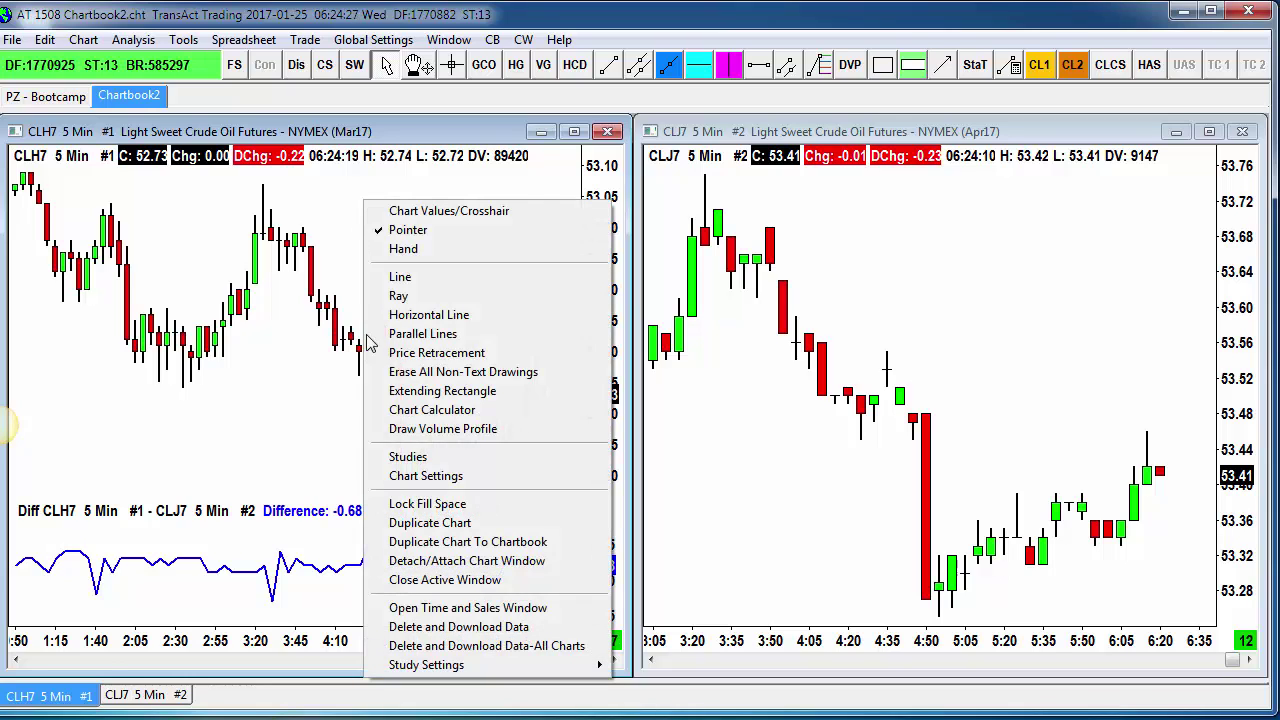
click(407, 476)
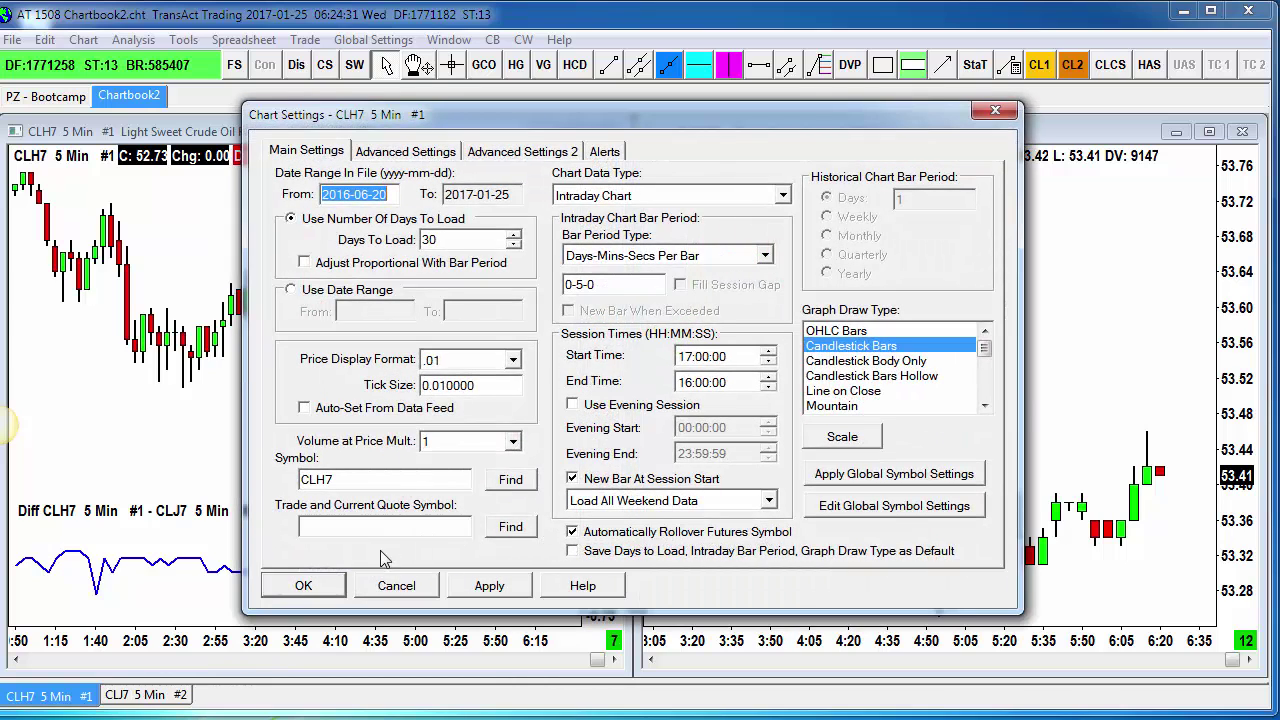
click(384, 587)
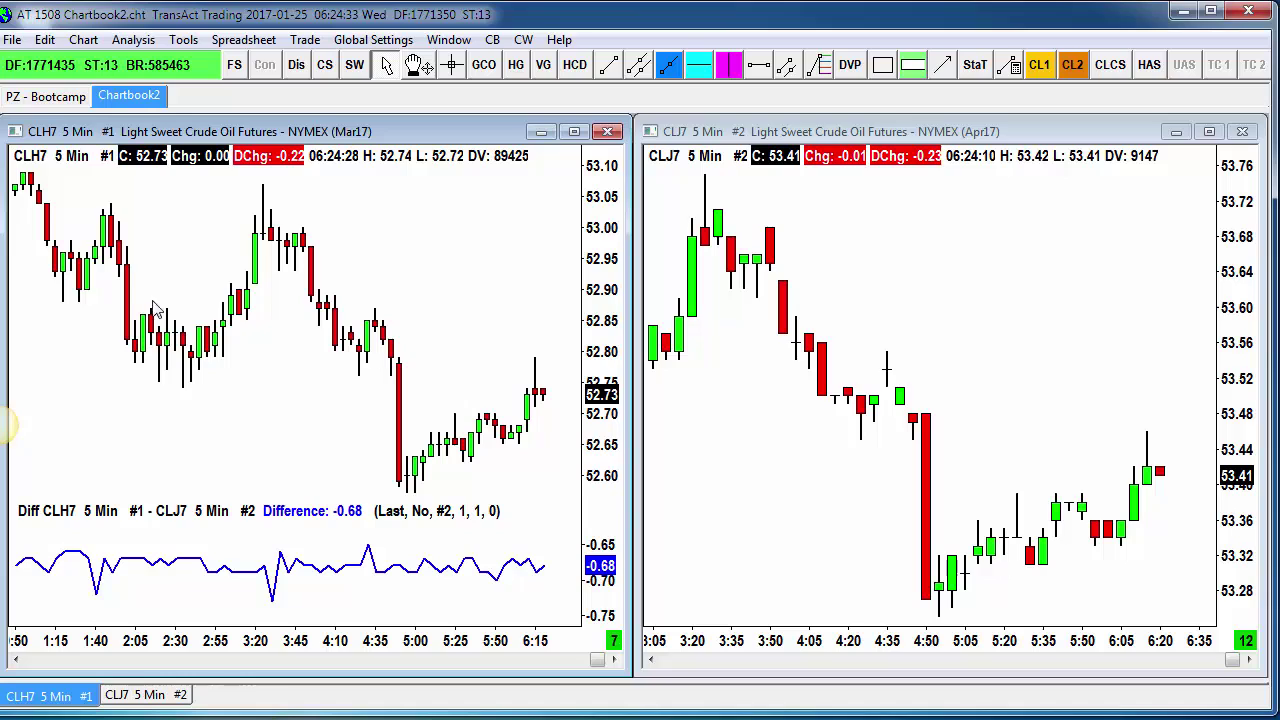
click(932, 264)
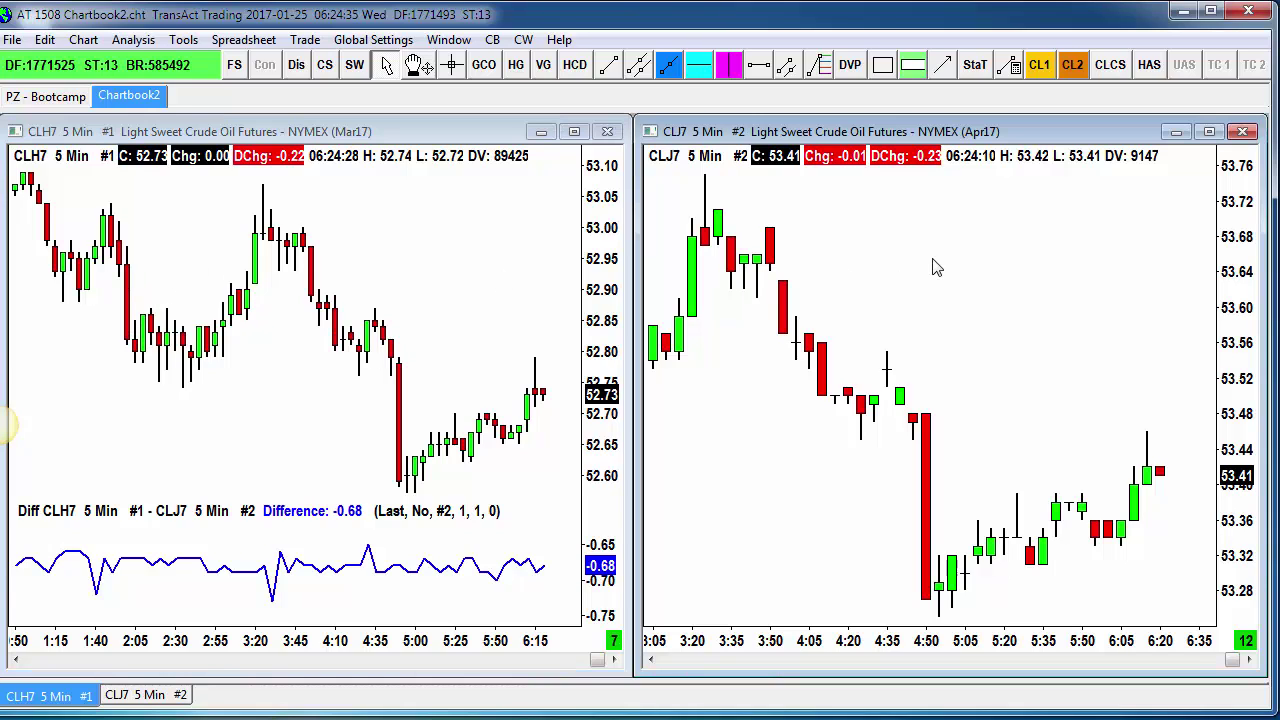
right_click(871, 201)
click(905, 472)
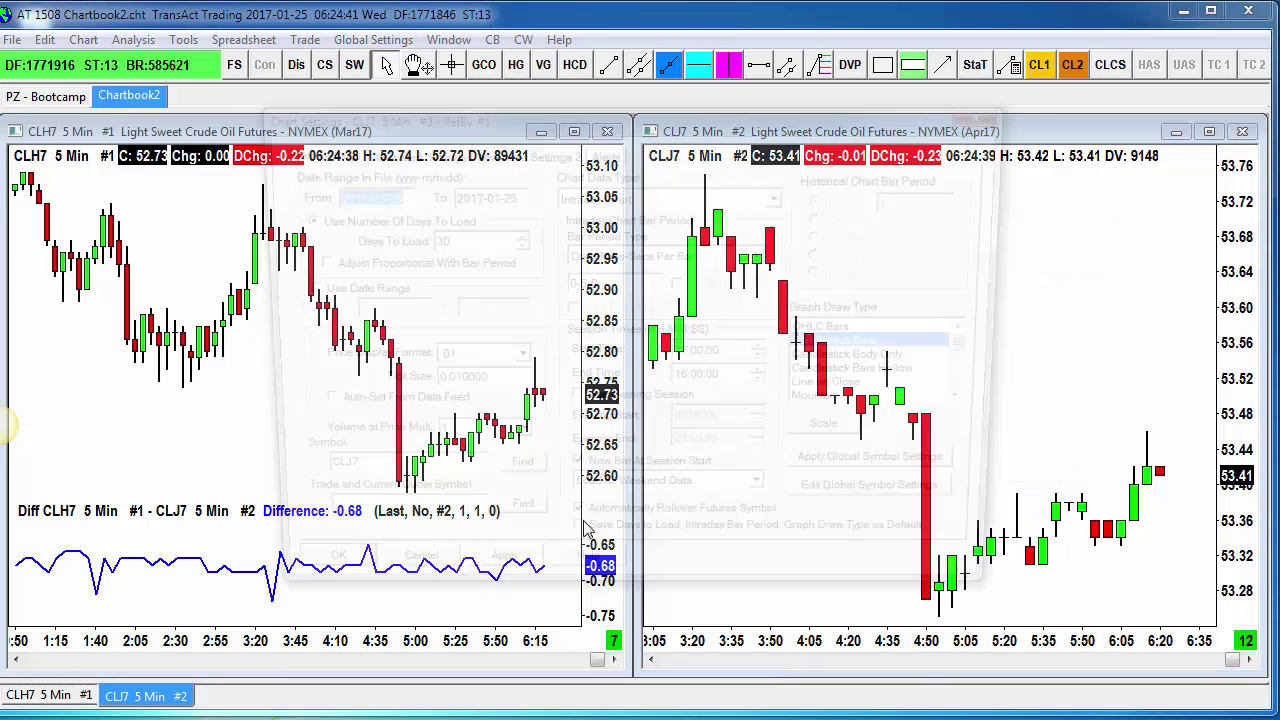
click(360, 480)
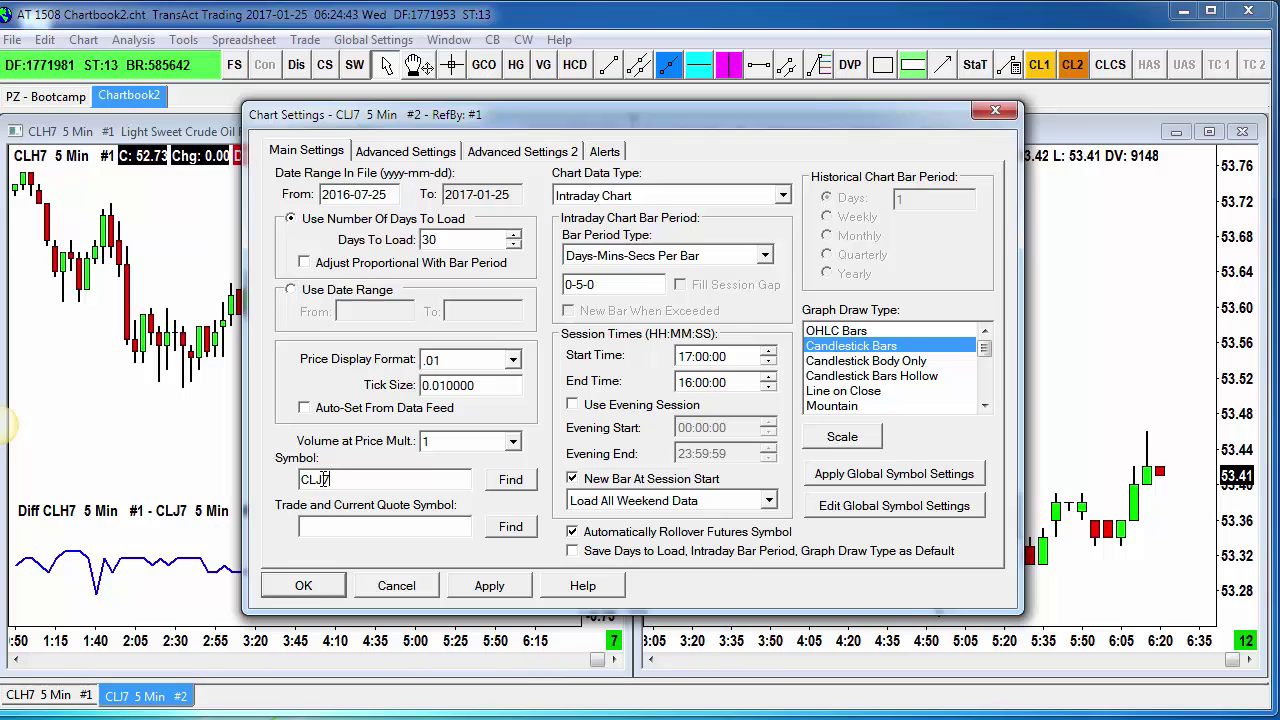
click(388, 590)
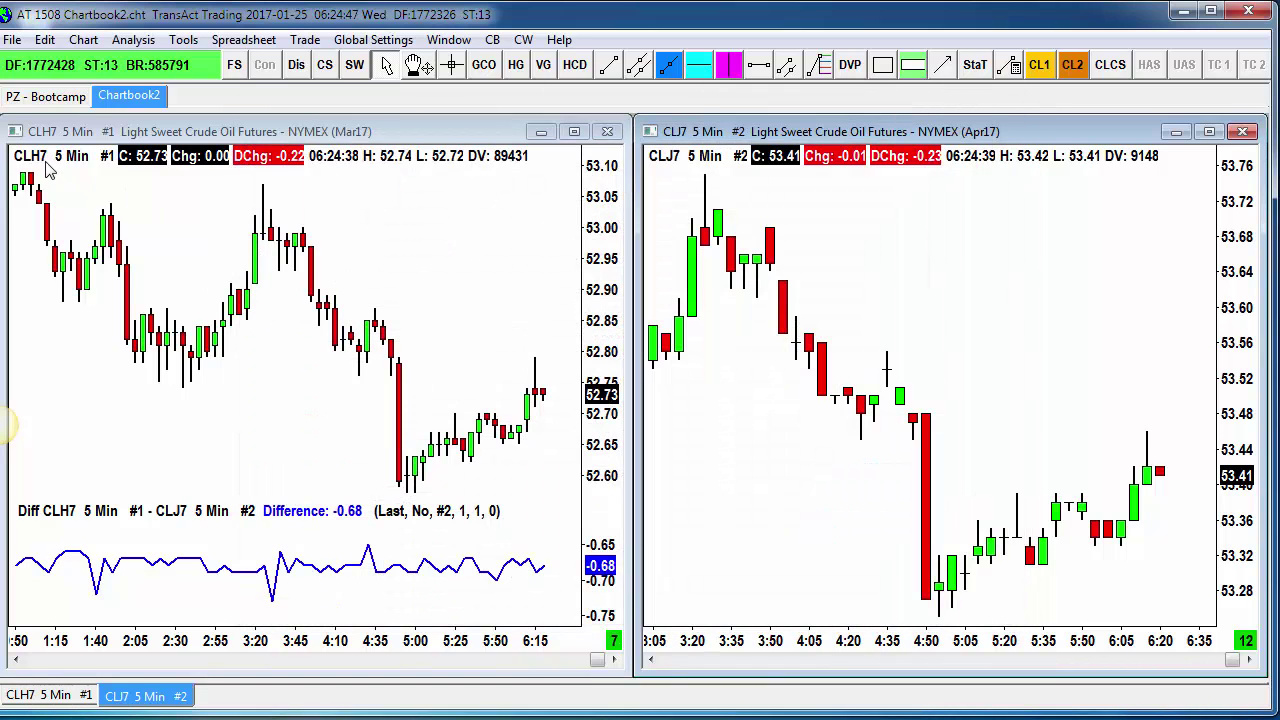